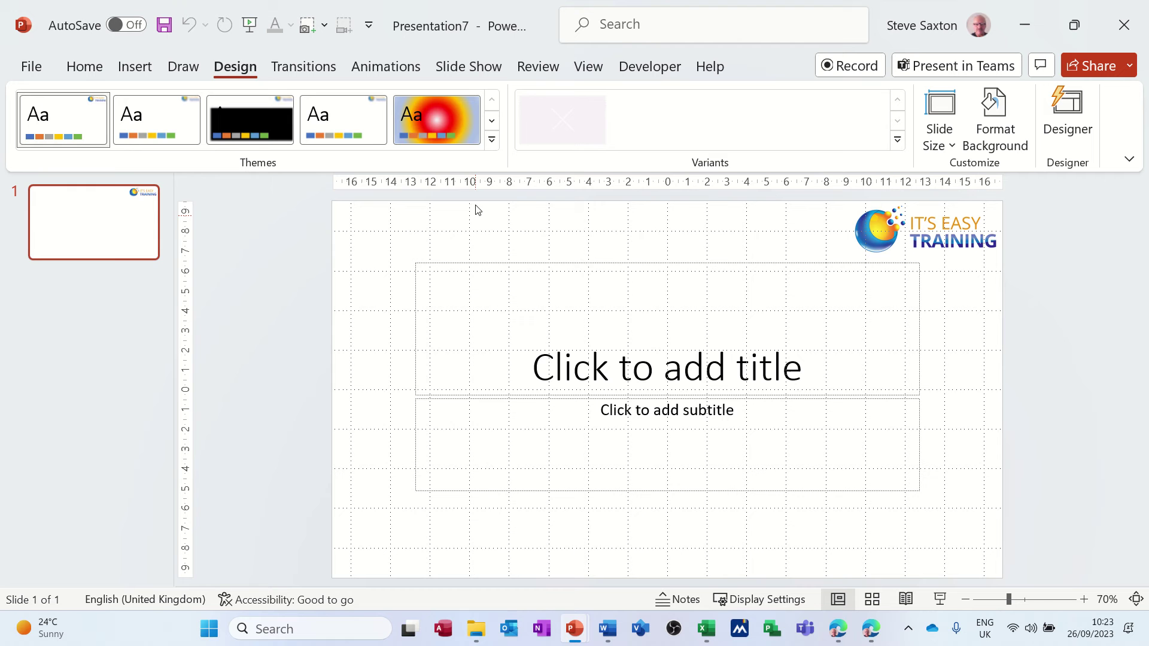
Expand the Design tab's Themes gallery to list every available theme.
{"action": "left_click", "coordinate": [492, 141]}
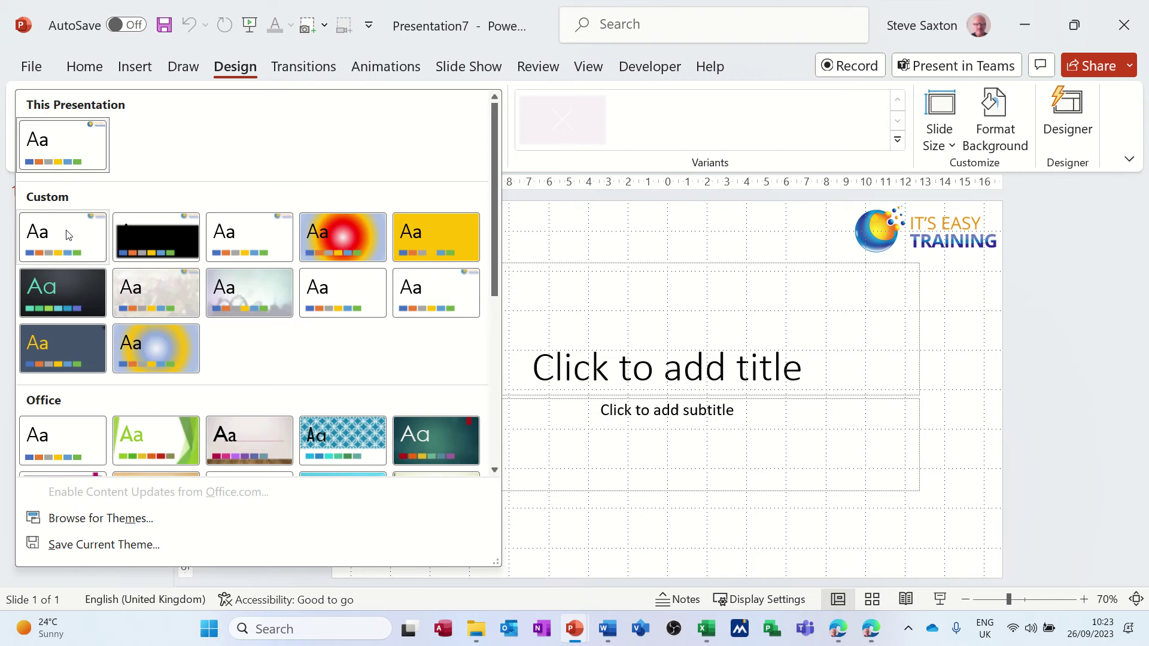
Right-click the first Custom theme, then dismiss its menu without applying anything.
{"action": "right_click", "coordinate": [68, 234]}
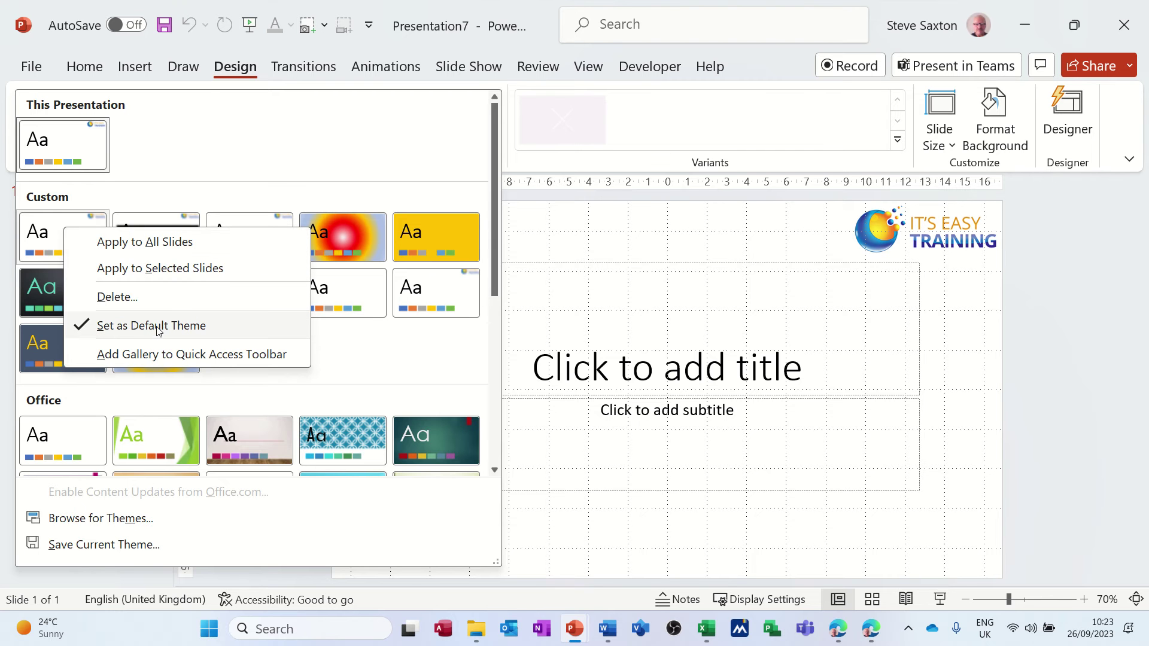
{"action": "left_click", "coordinate": [628, 302]}
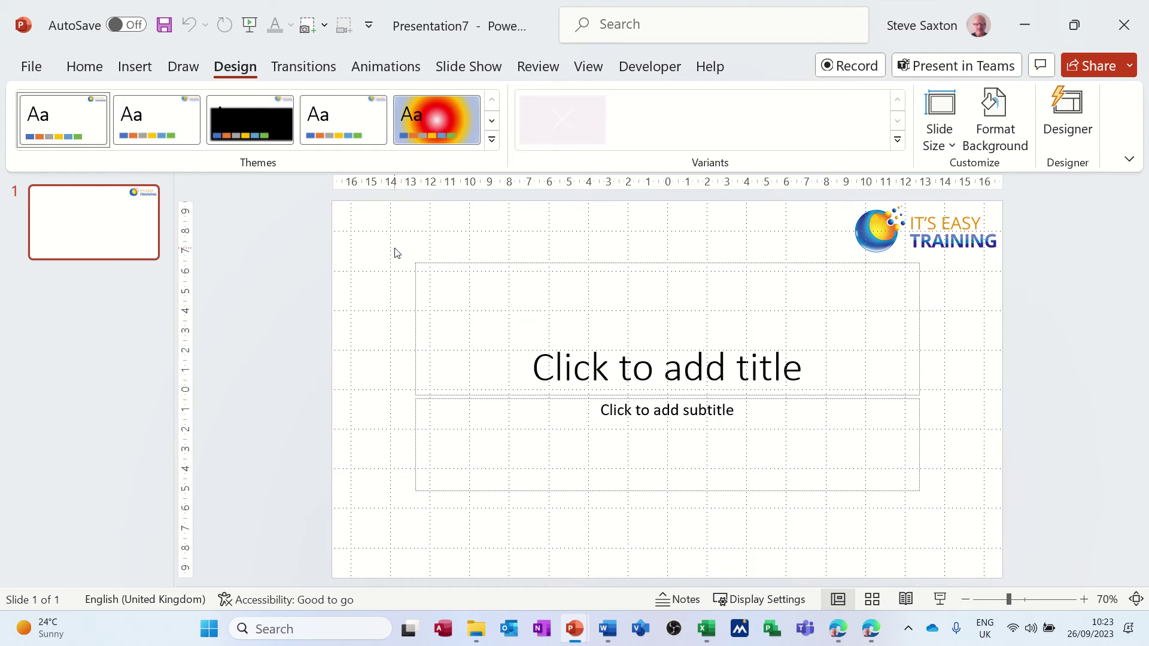
Switch to Slide Master view and select the parent 'IT's Easy' slide master.
{"action": "left_click", "coordinate": [589, 71]}
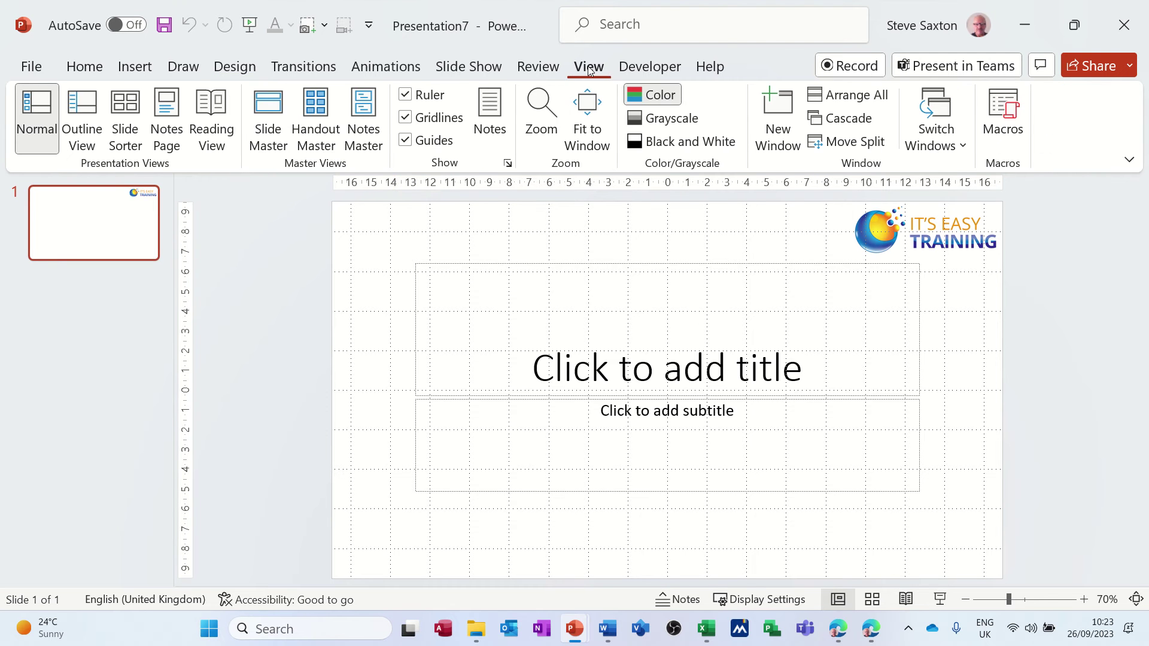
{"action": "left_click", "coordinate": [263, 116]}
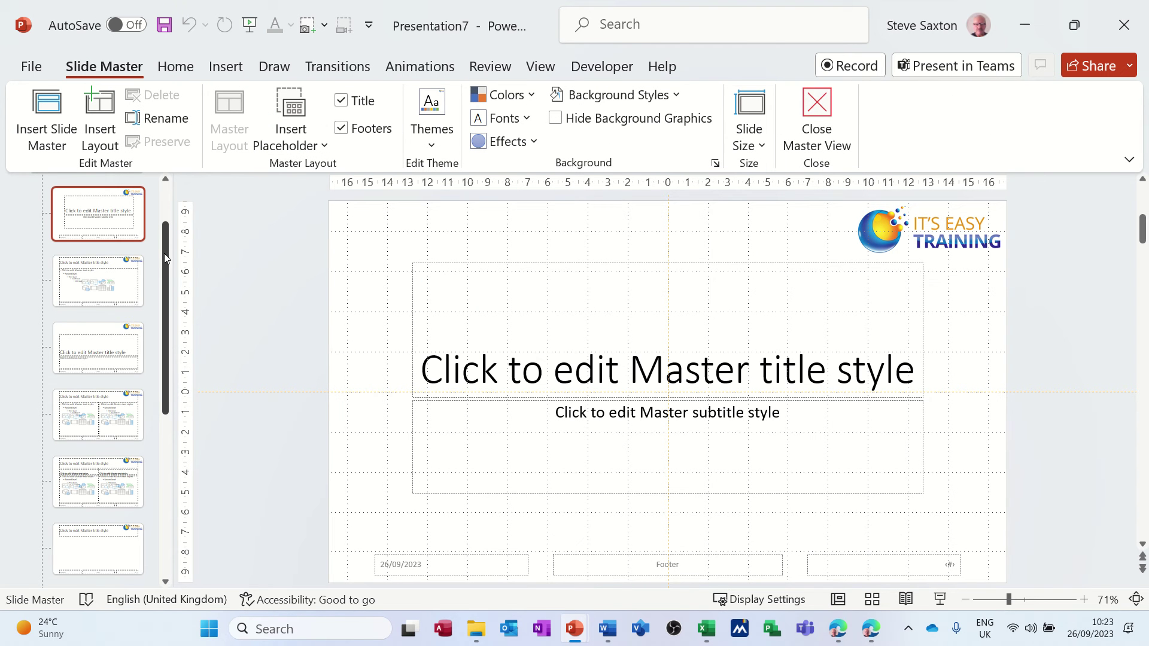
{"action": "left_click_drag", "start_coordinate": [166, 258], "coordinate": [167, 222]}
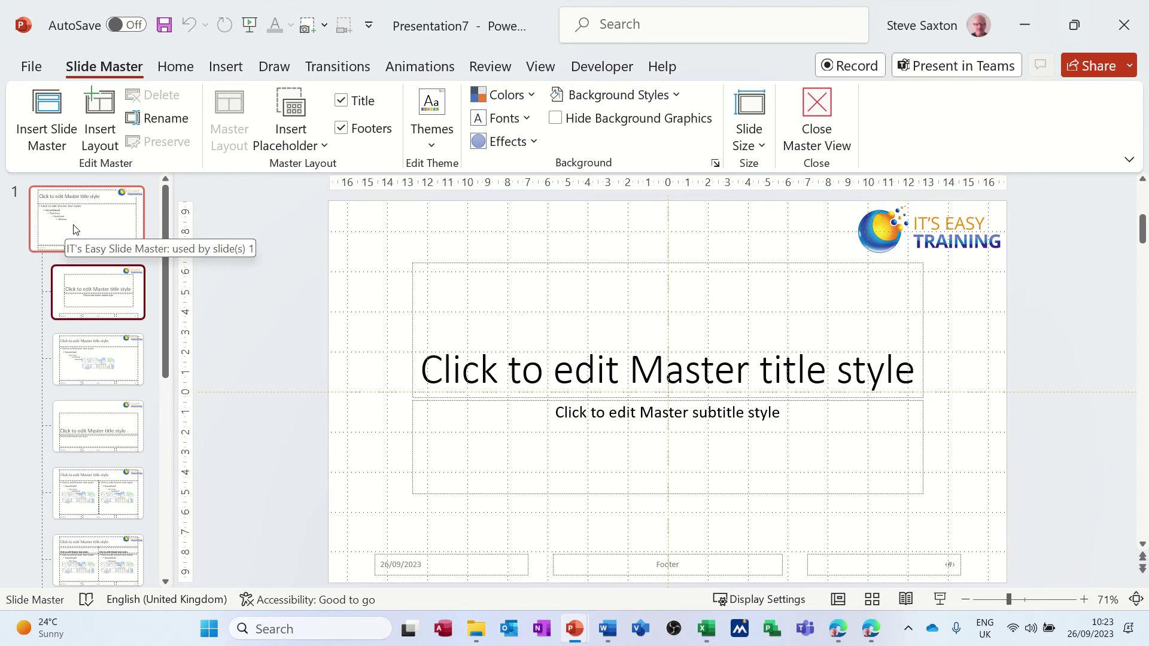
{"action": "left_click", "coordinate": [74, 230]}
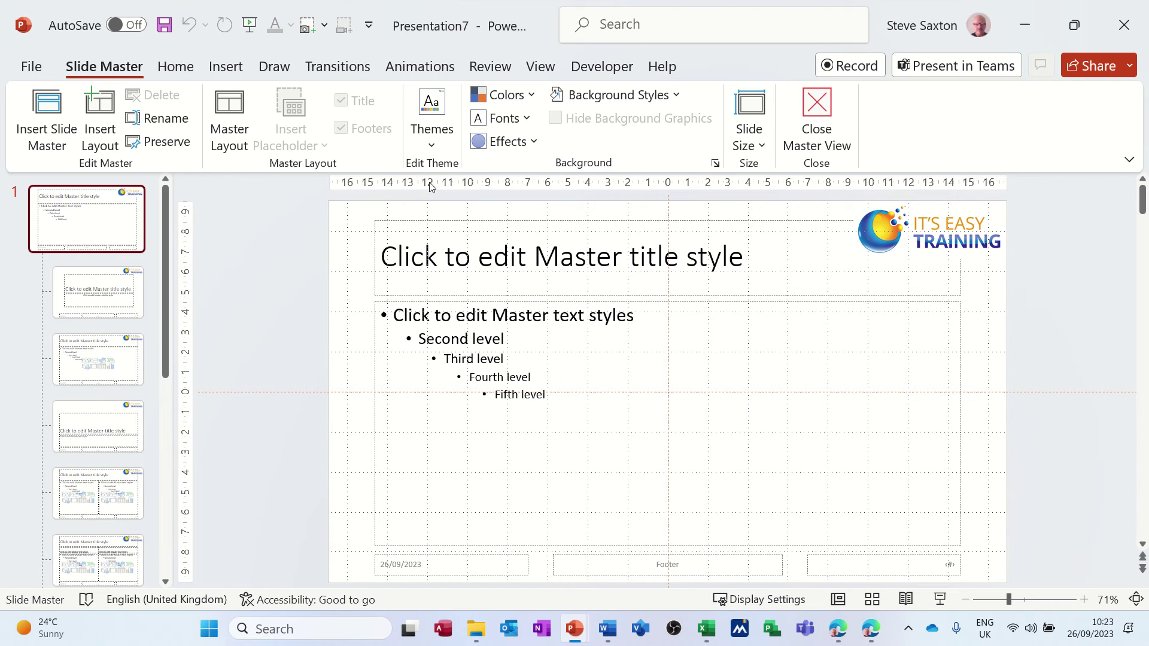
Open and close the Themes gallery, then show the master's colour scheme list.
{"action": "left_click", "coordinate": [432, 146]}
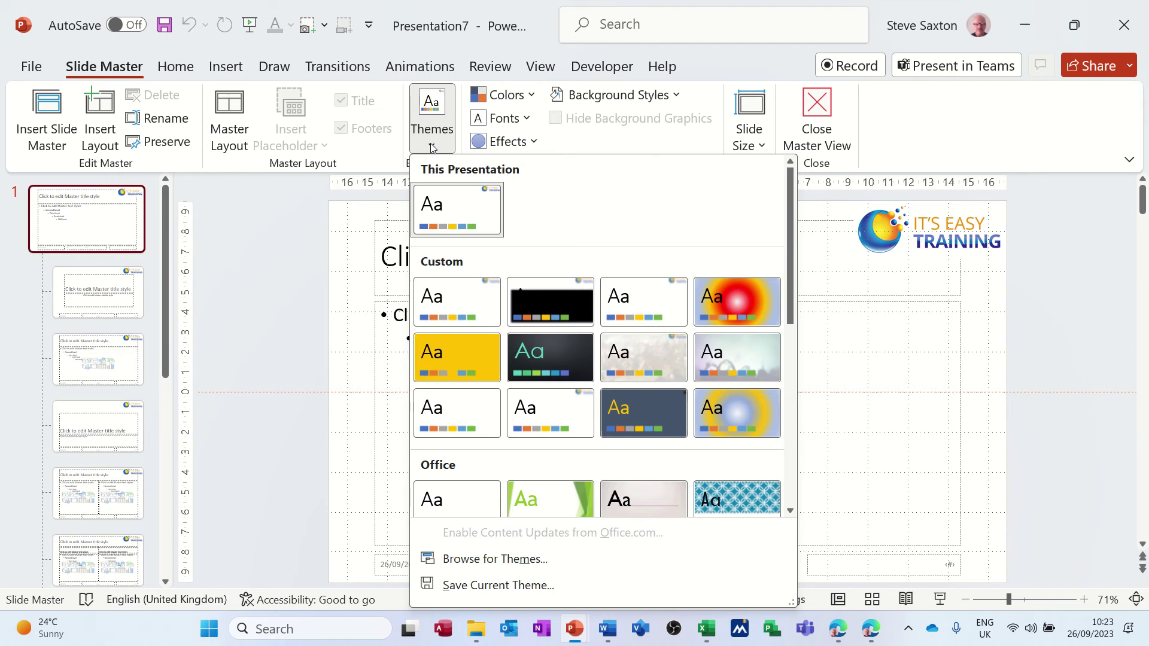
{"action": "left_click", "coordinate": [432, 146]}
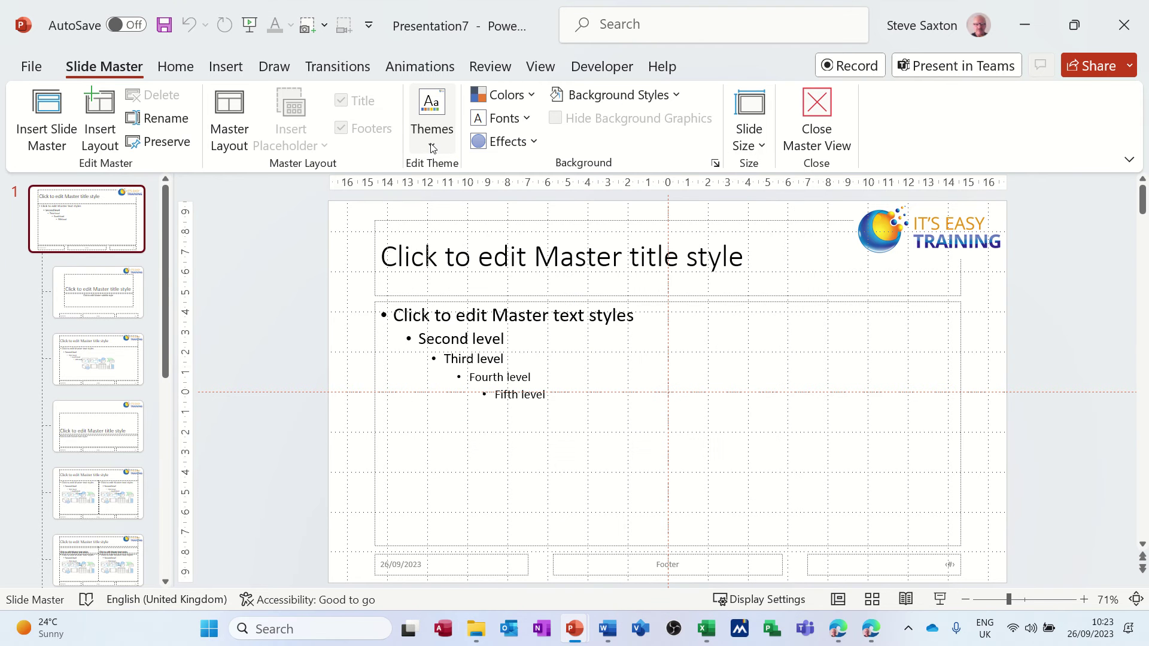
{"action": "left_click", "coordinate": [533, 96]}
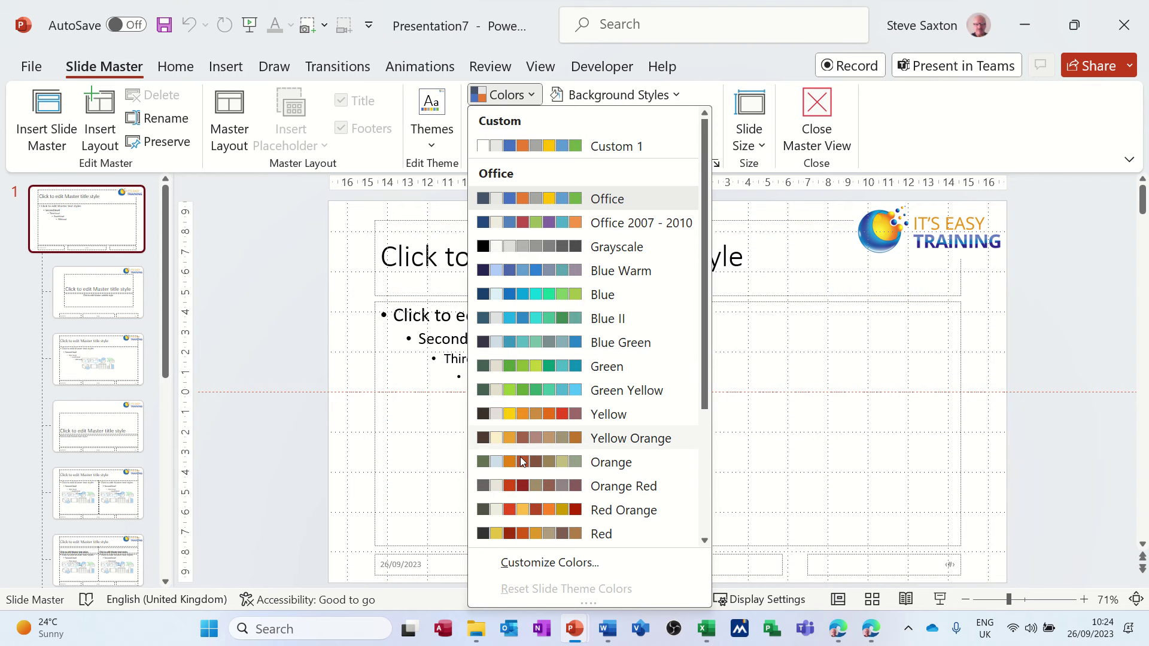
Create new theme colours with Dark 1 blue, Light 1 orange, and Dark 2 and Light 2 white.
{"action": "left_click", "coordinate": [537, 562]}
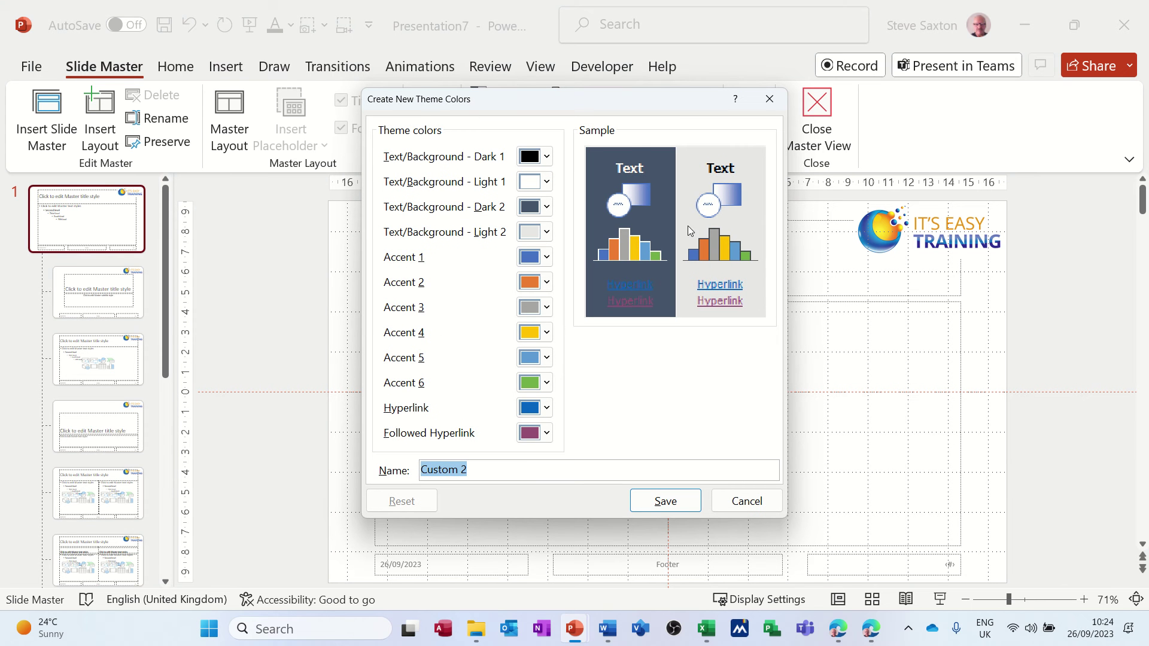
{"action": "left_click", "coordinate": [547, 157]}
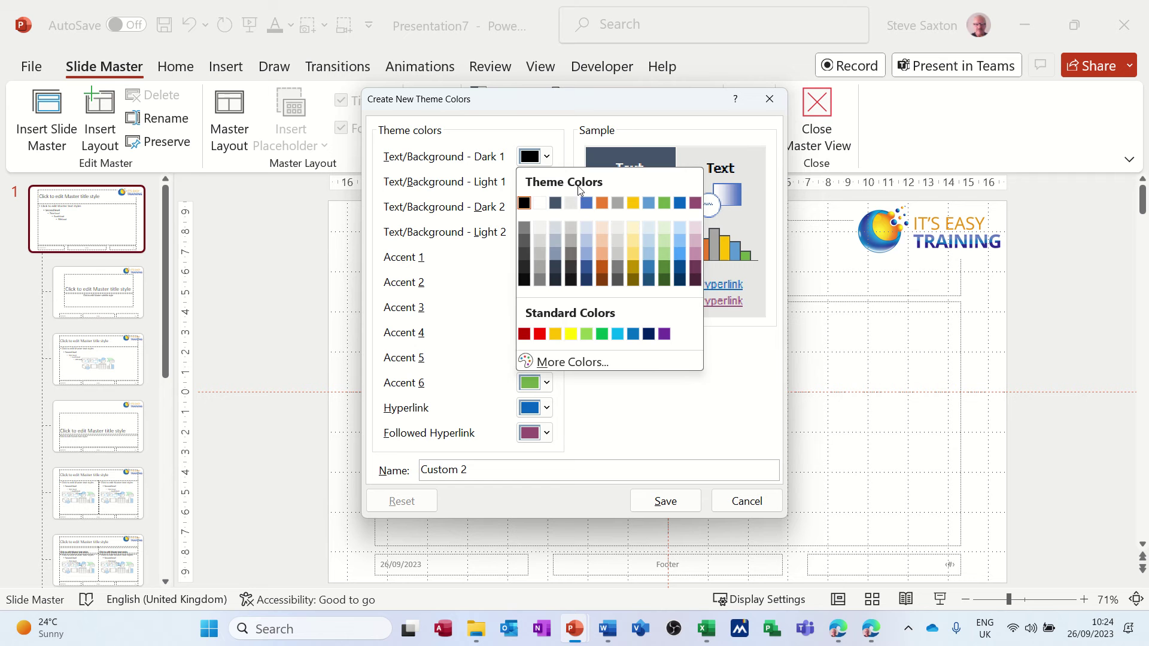
{"action": "left_click", "coordinate": [587, 204]}
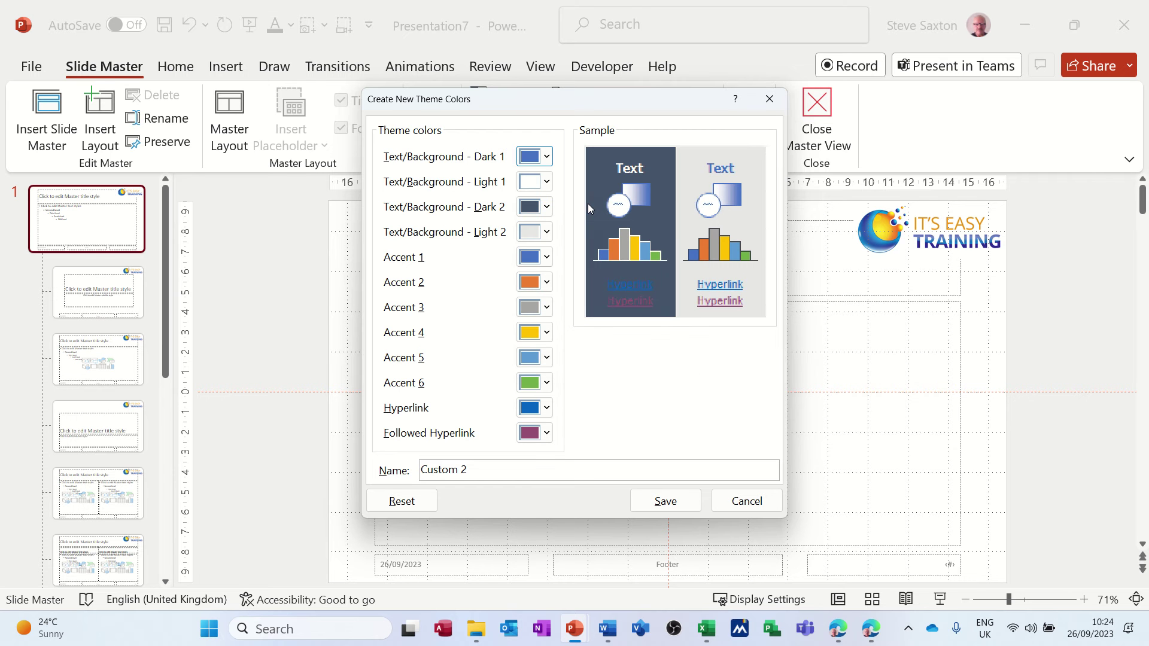
{"action": "left_click", "coordinate": [547, 182]}
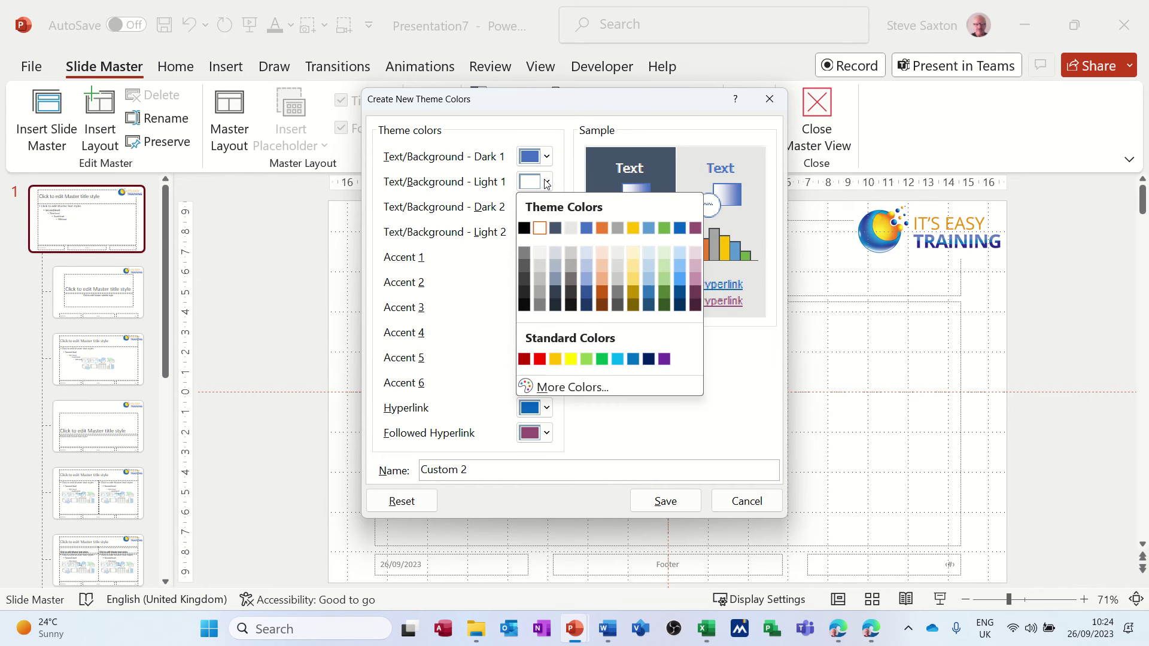
{"action": "left_click", "coordinate": [601, 228]}
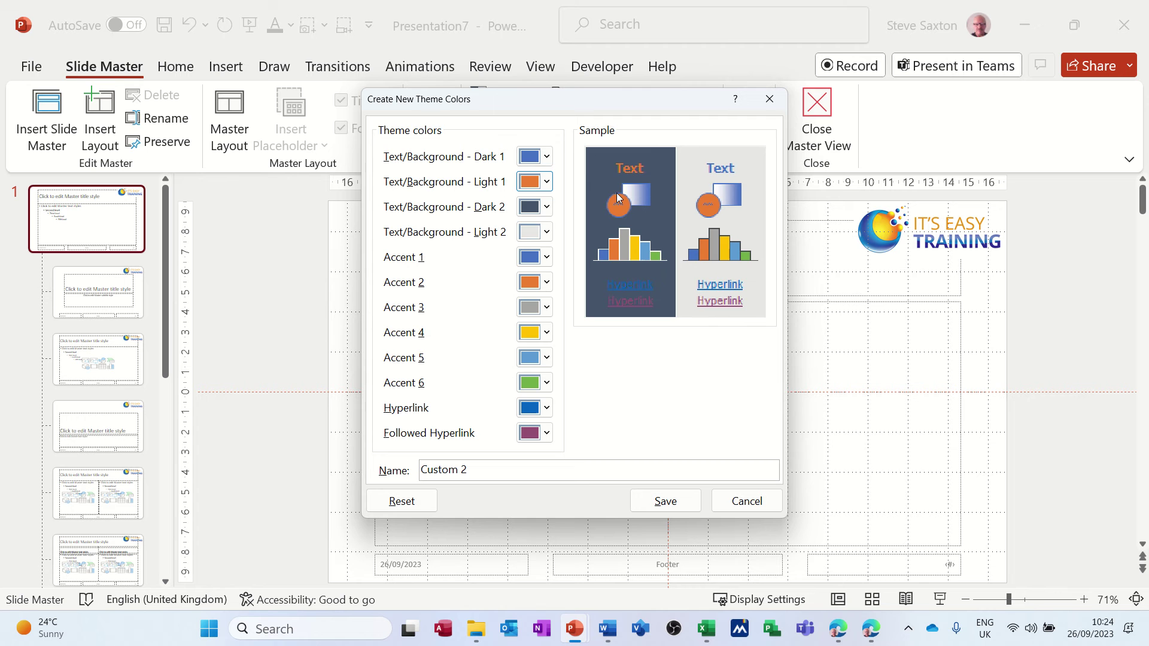
{"action": "left_click", "coordinate": [545, 211]}
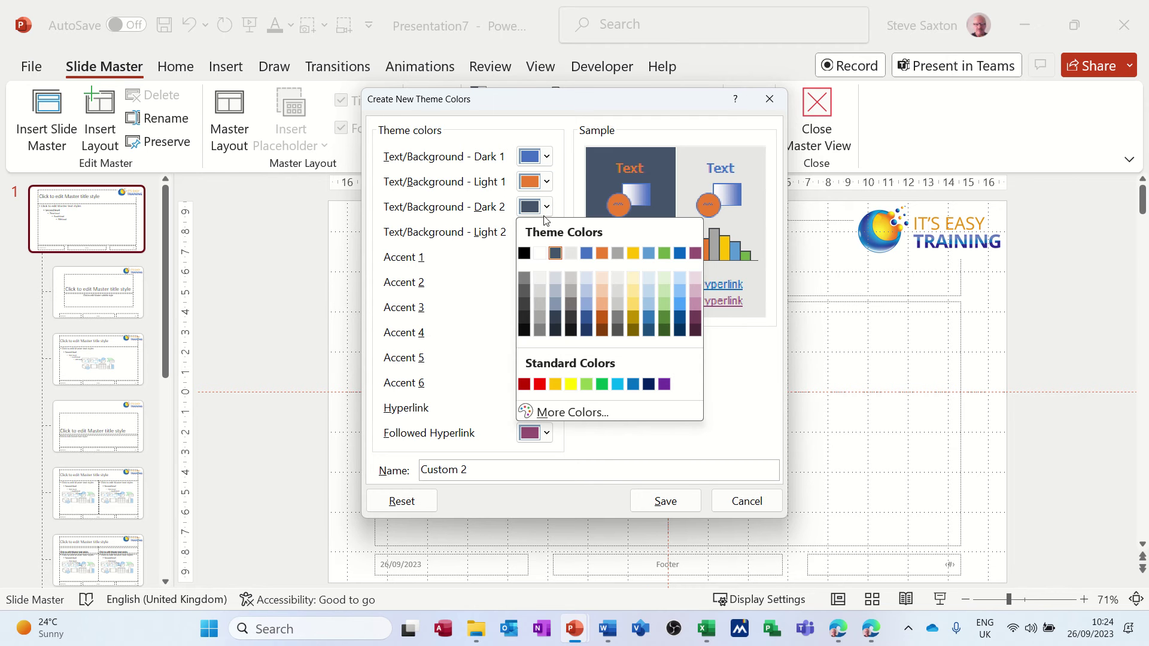
{"action": "left_click", "coordinate": [545, 259]}
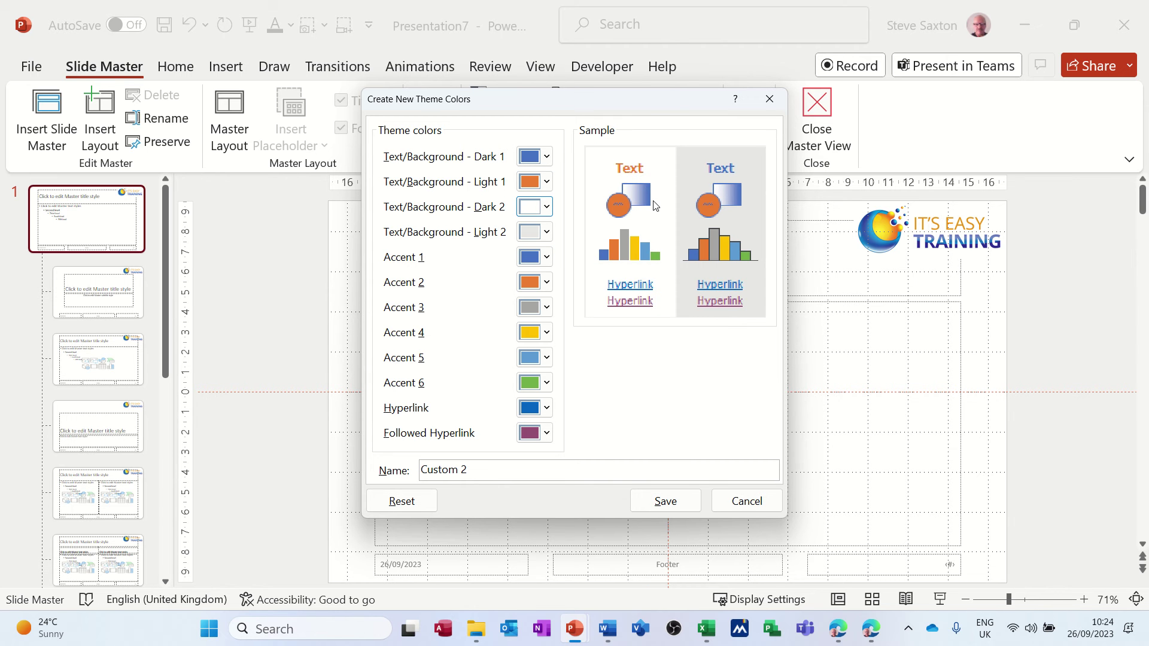
{"action": "left_click", "coordinate": [546, 233]}
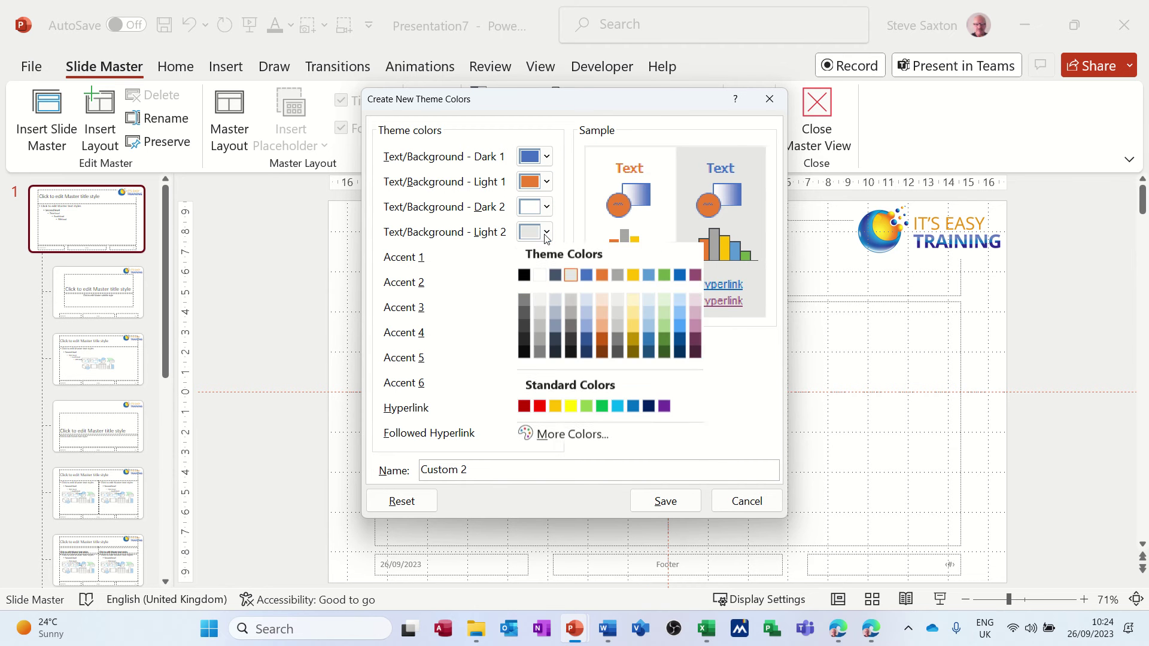
{"action": "left_click", "coordinate": [540, 279]}
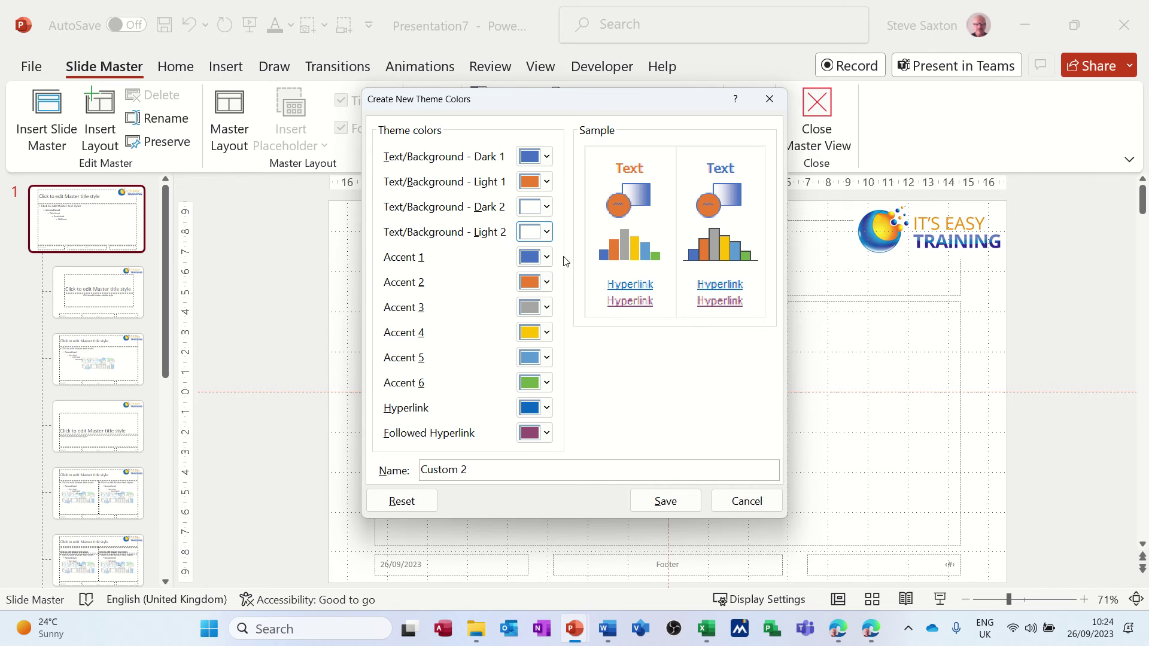
Set the new scheme's Accent 1 to green and Accent 2 to dark grey.
{"action": "left_click", "coordinate": [548, 259]}
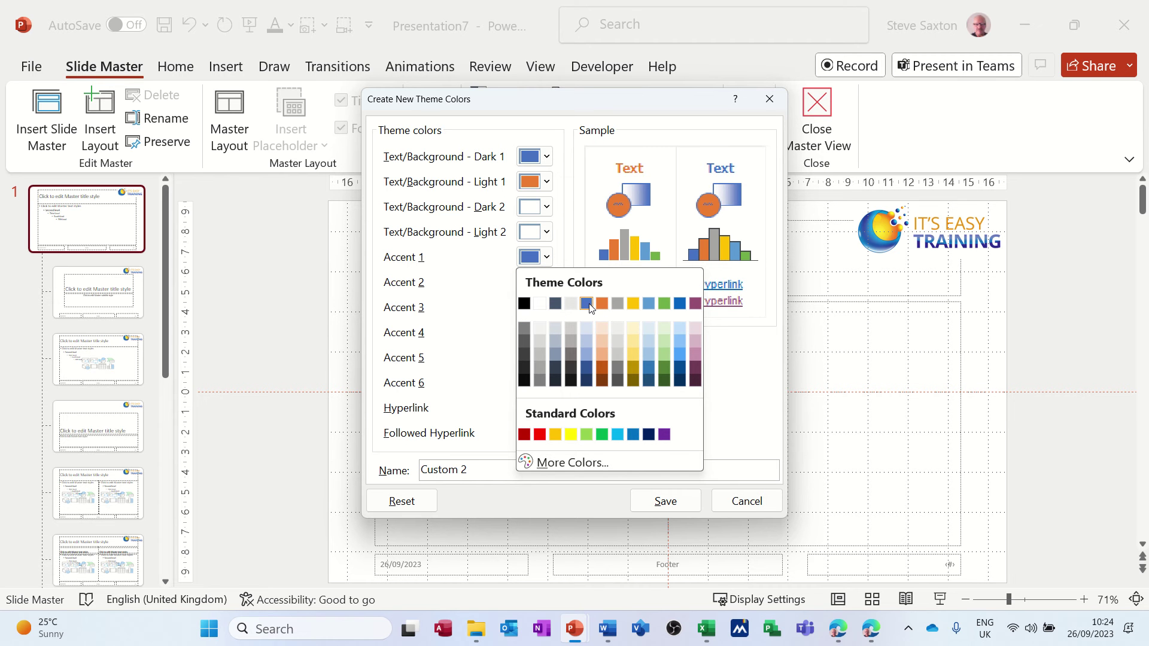
{"action": "left_click", "coordinate": [664, 305]}
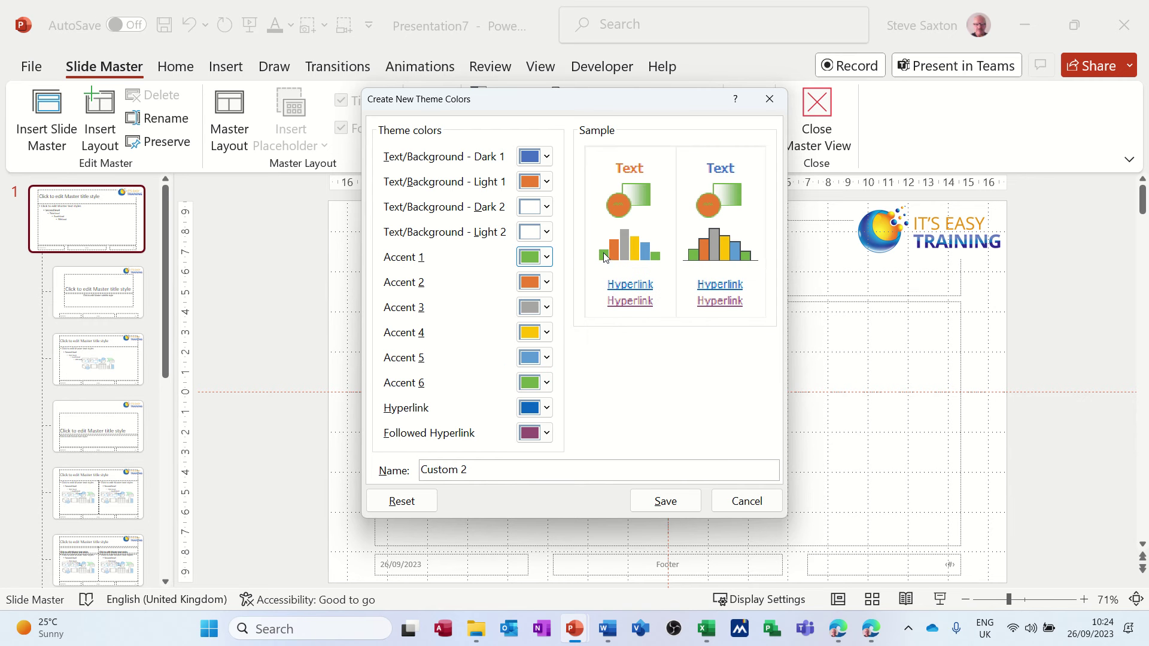
{"action": "left_click", "coordinate": [546, 283]}
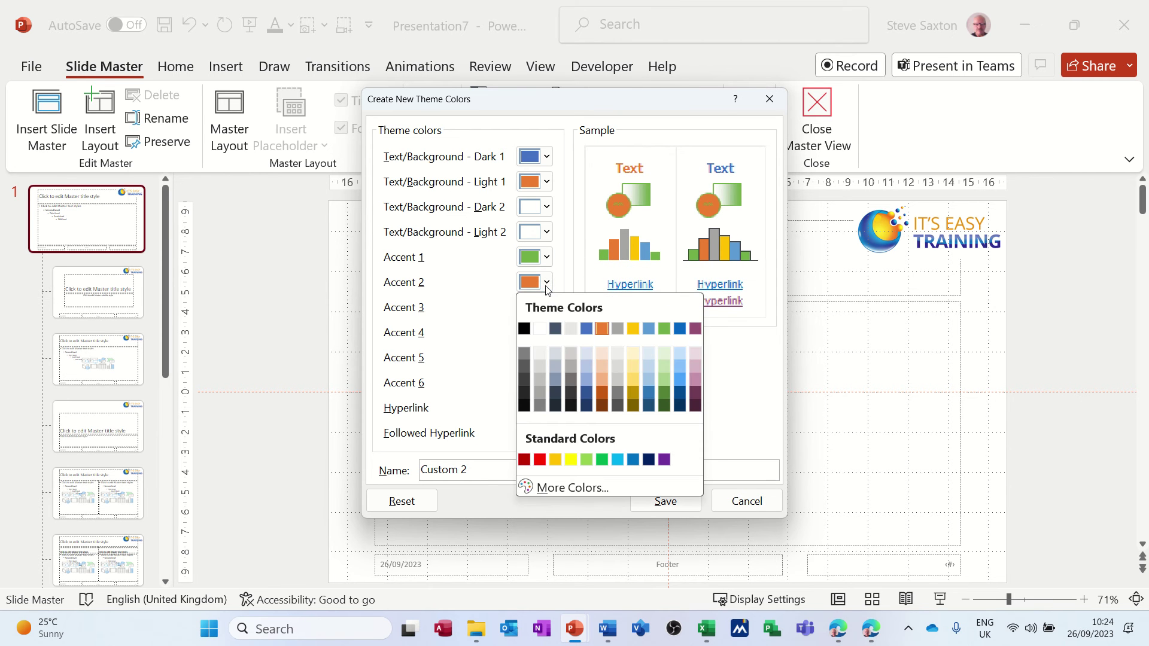
{"action": "left_click", "coordinate": [555, 329]}
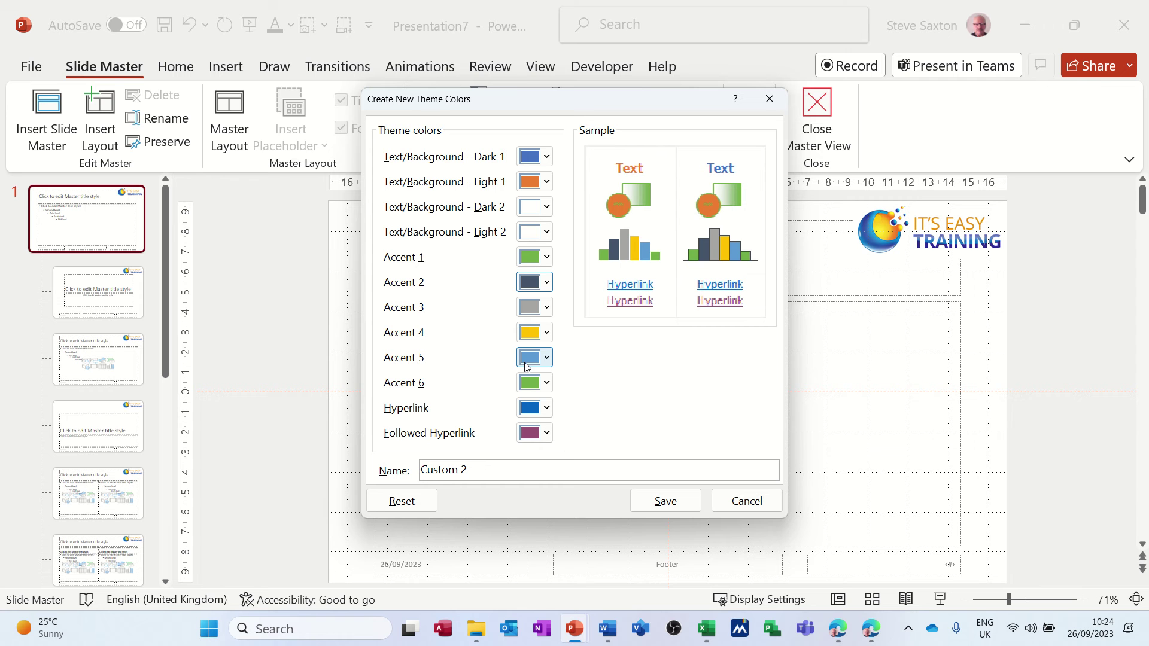
Replace the default scheme name with a custom name and save the colour scheme.
{"action": "left_click_drag", "start_coordinate": [480, 471], "coordinate": [415, 471]}
{"action": "type", "text": "stev"}
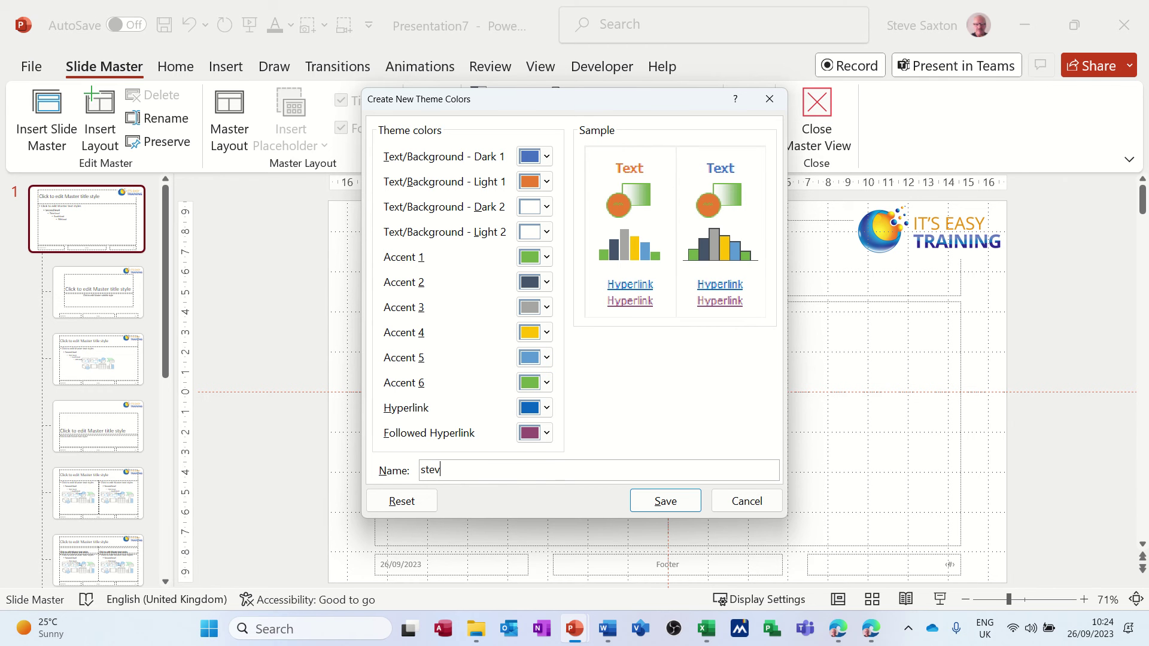
{"action": "type", "text": "e"}
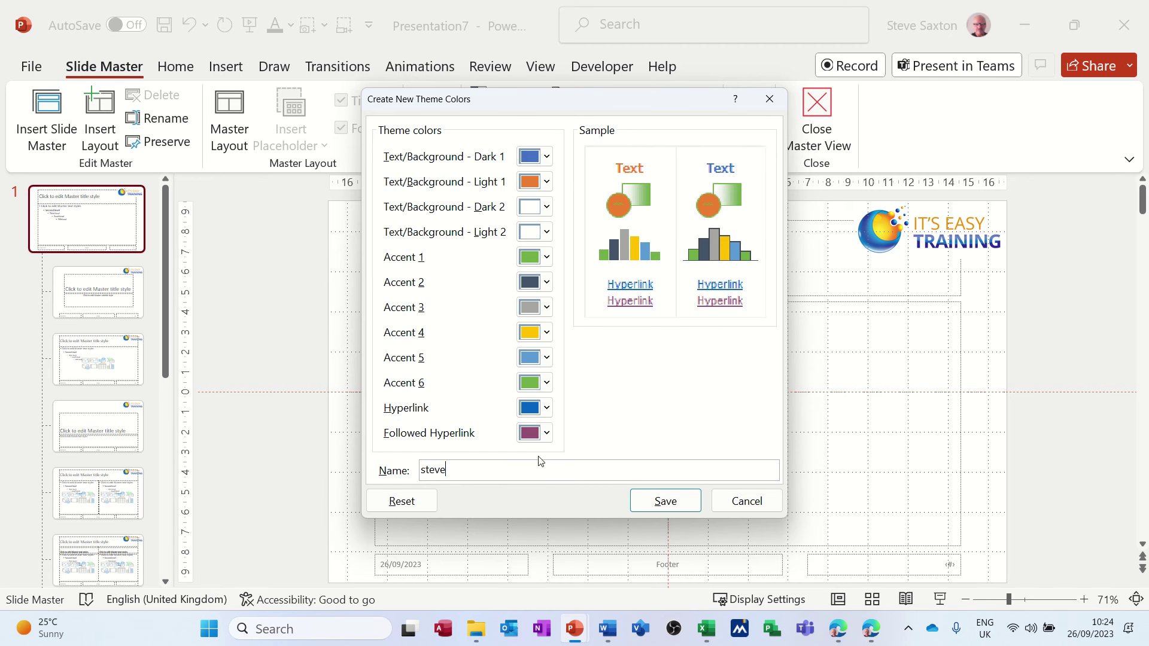
{"action": "left_click", "coordinate": [651, 503]}
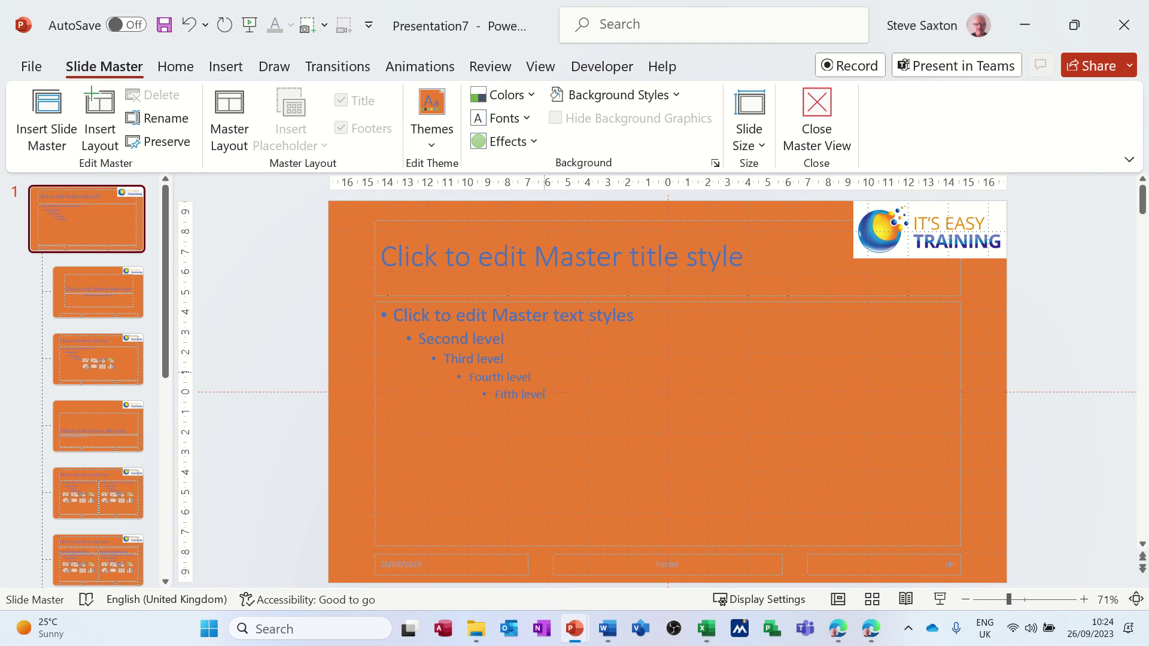
Create and save a 'Tahoma' theme font set using Tahoma for heading and body fonts.
{"action": "left_click", "coordinate": [526, 120]}
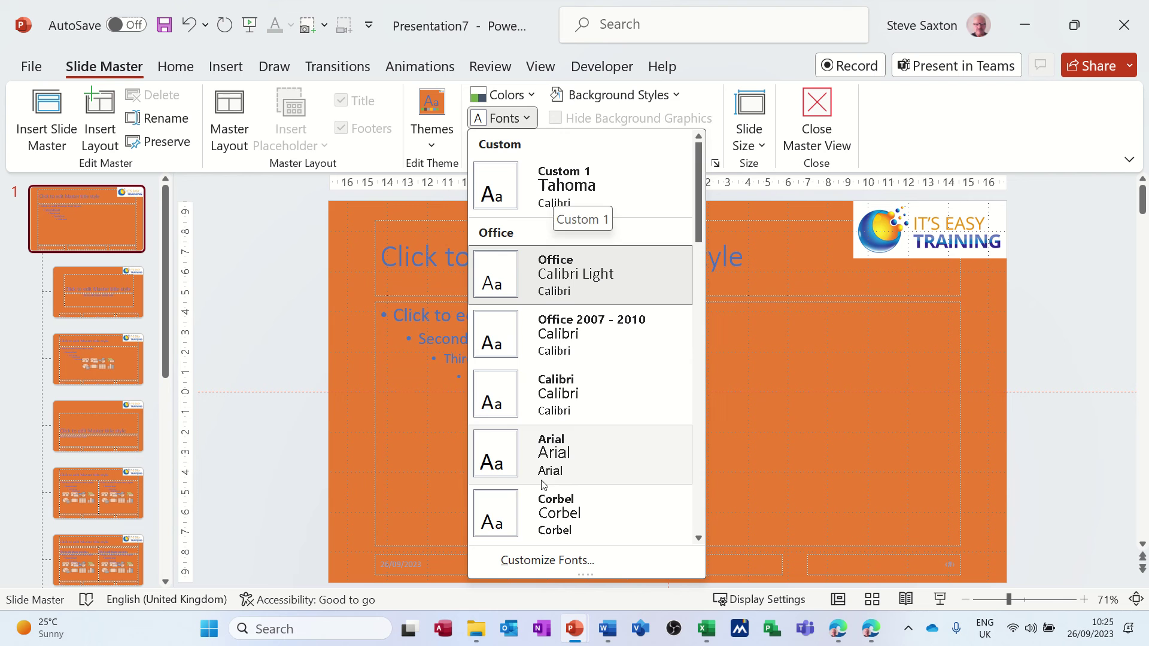
{"action": "left_click", "coordinate": [535, 561]}
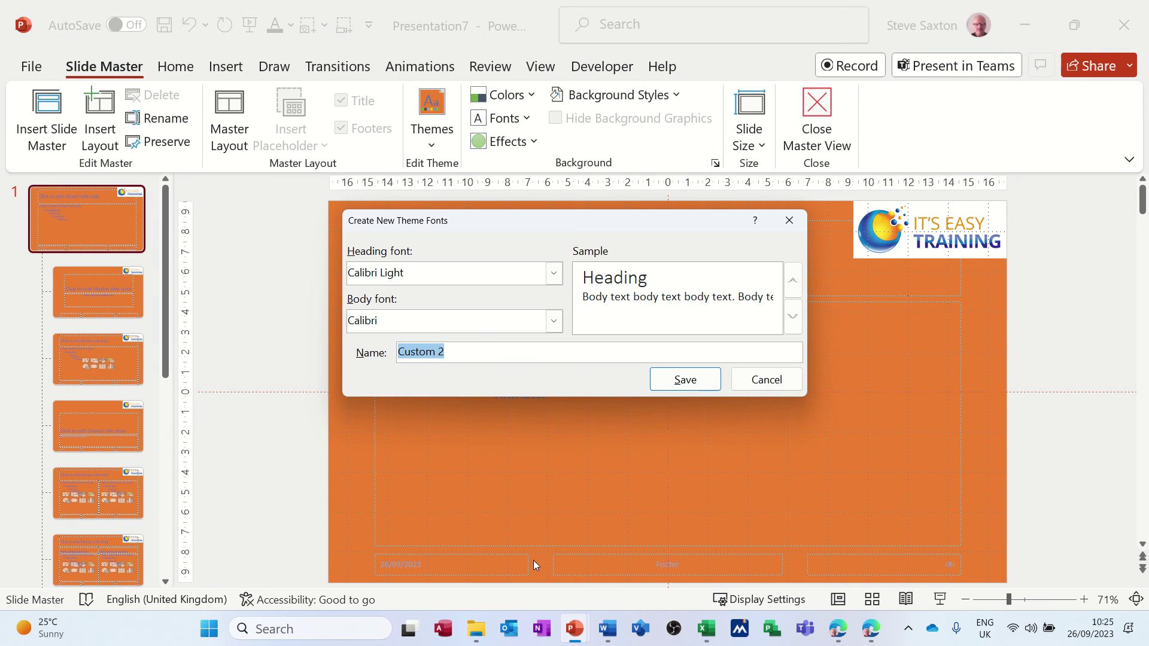
{"action": "left_click", "coordinate": [450, 277]}
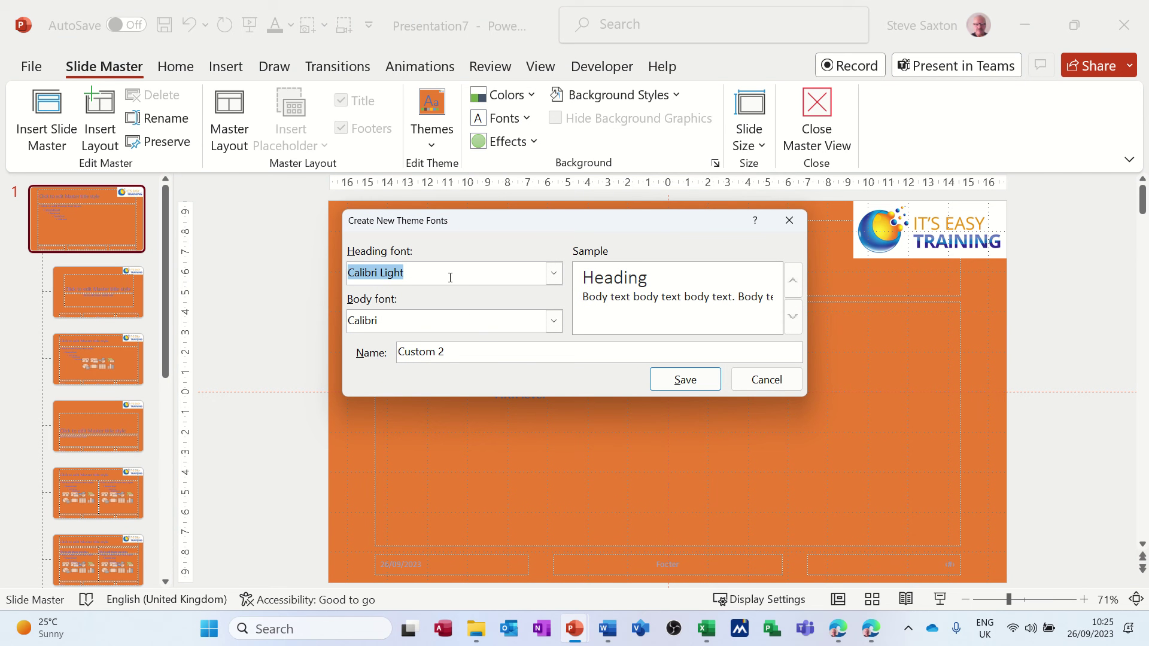
{"action": "type", "text": "Tahoma"}
{"action": "left_click", "coordinate": [554, 323]}
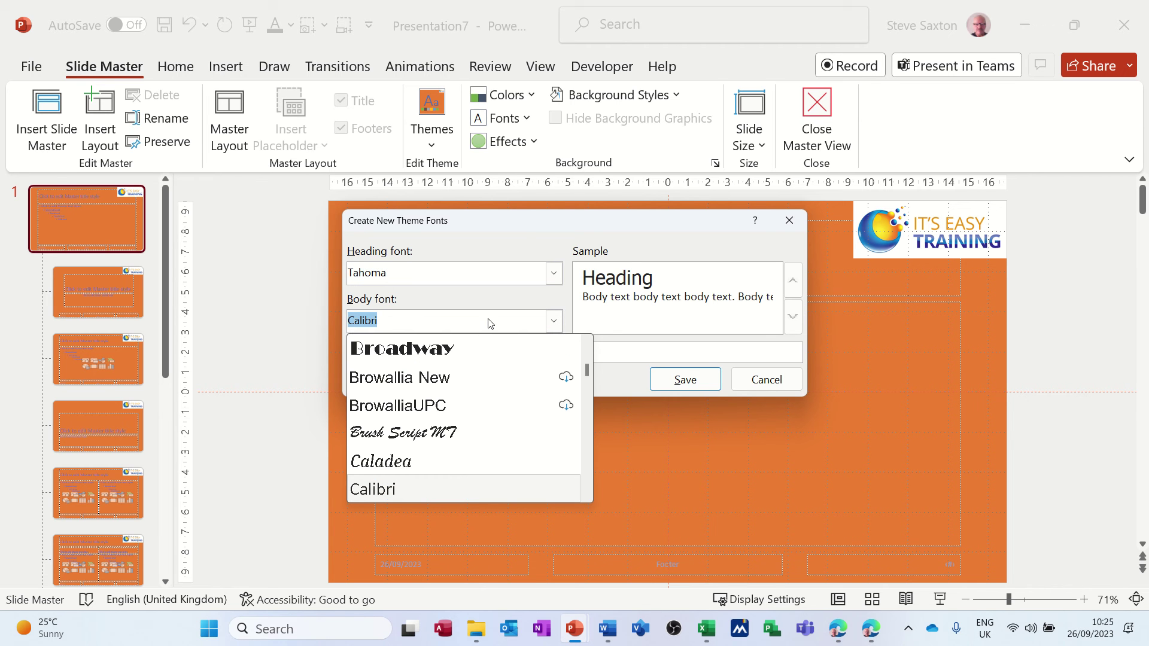
{"action": "type", "text": "Tahoma"}
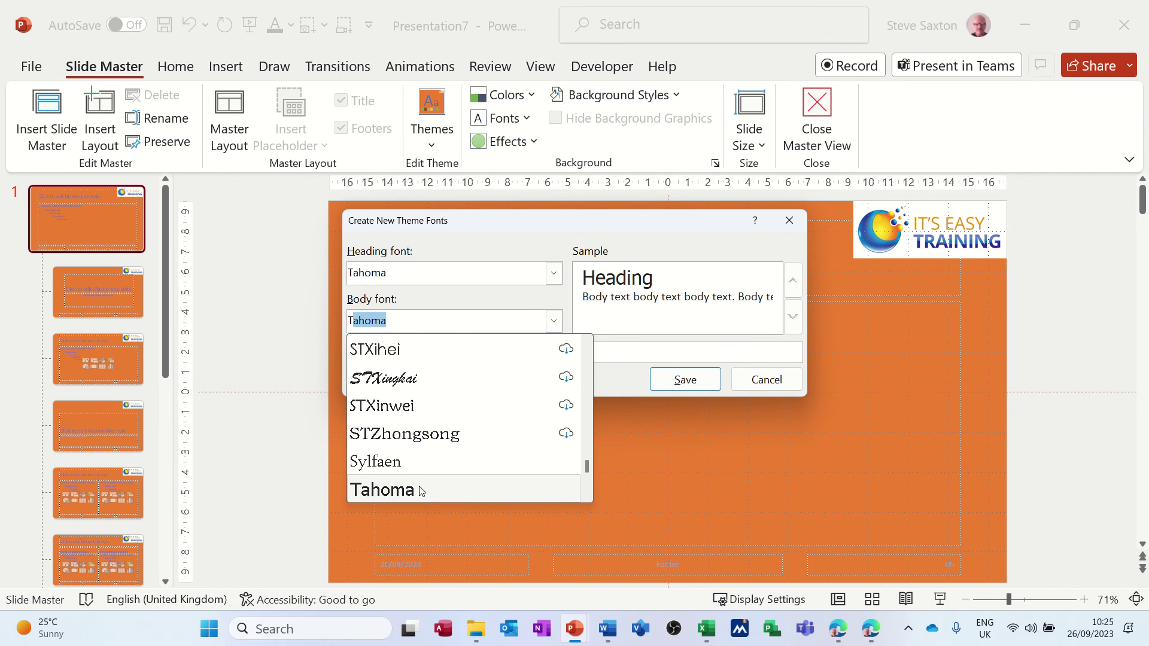
{"action": "left_click", "coordinate": [419, 490]}
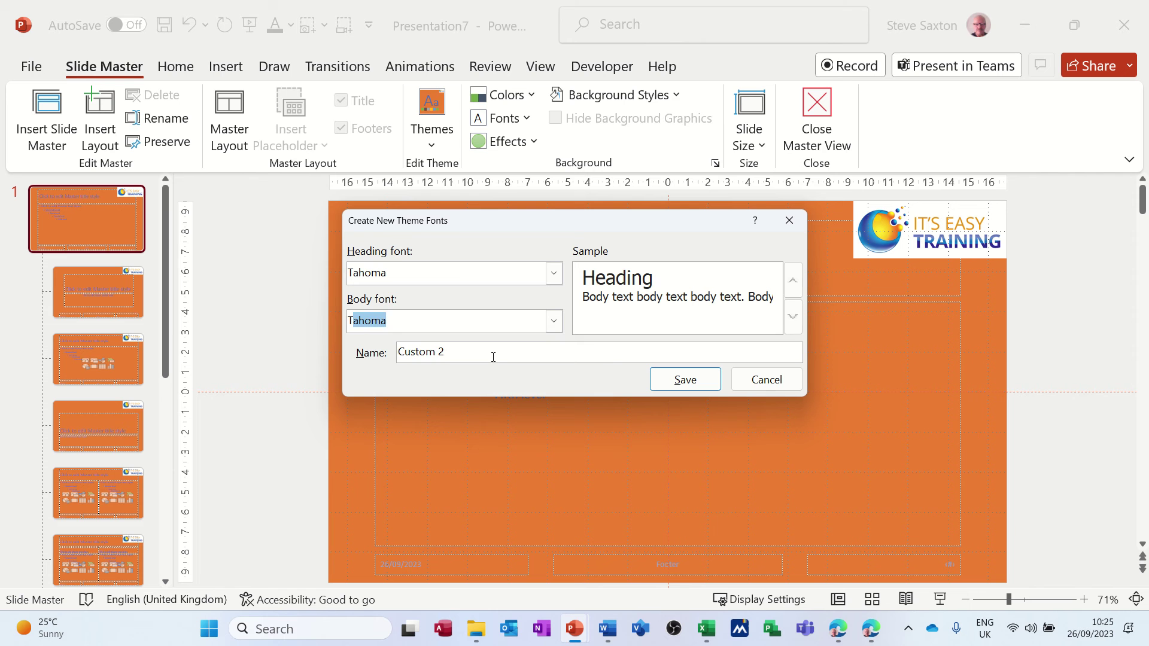
{"action": "key", "text": "Tab"}
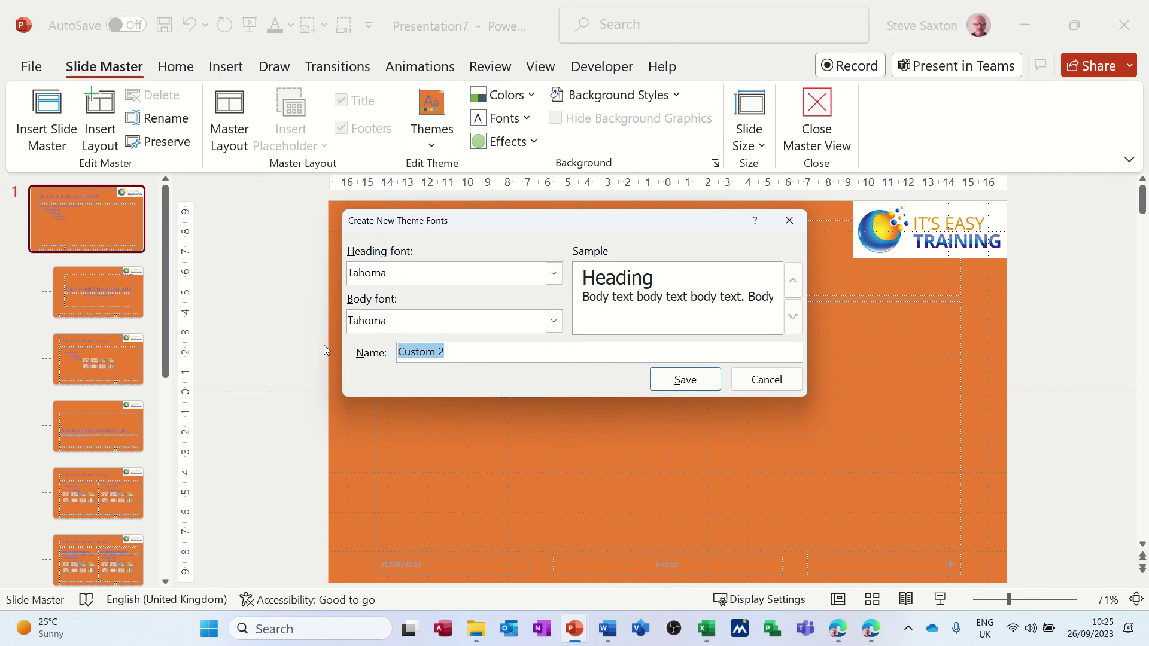
{"action": "type", "text": "Tahoma"}
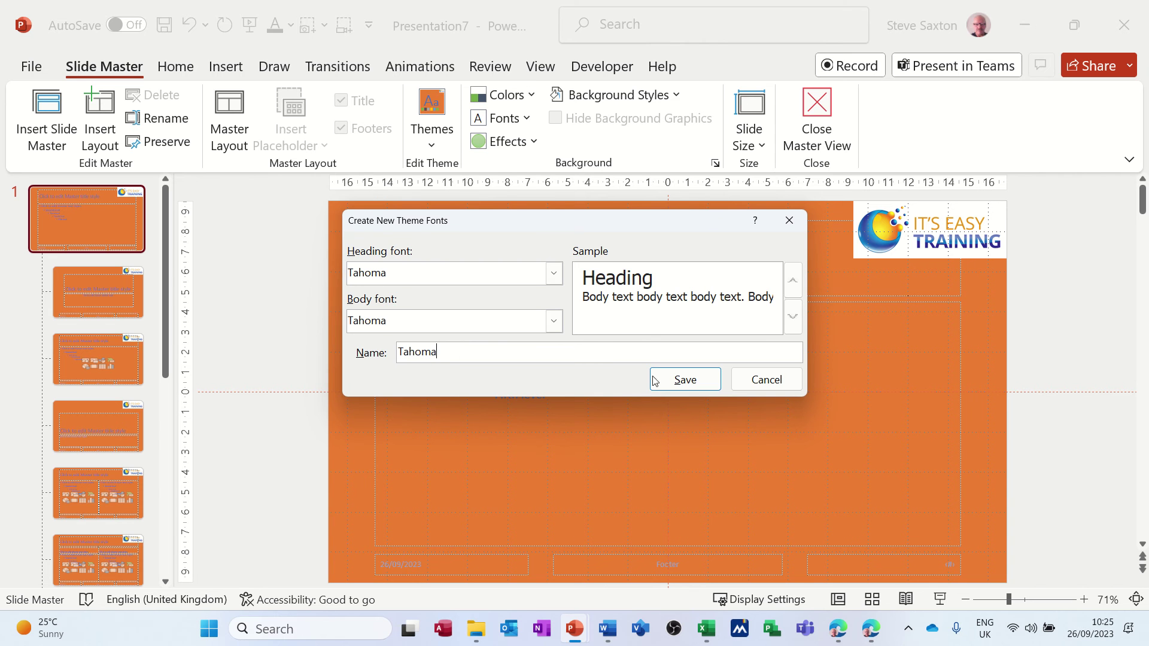
{"action": "left_click", "coordinate": [671, 380]}
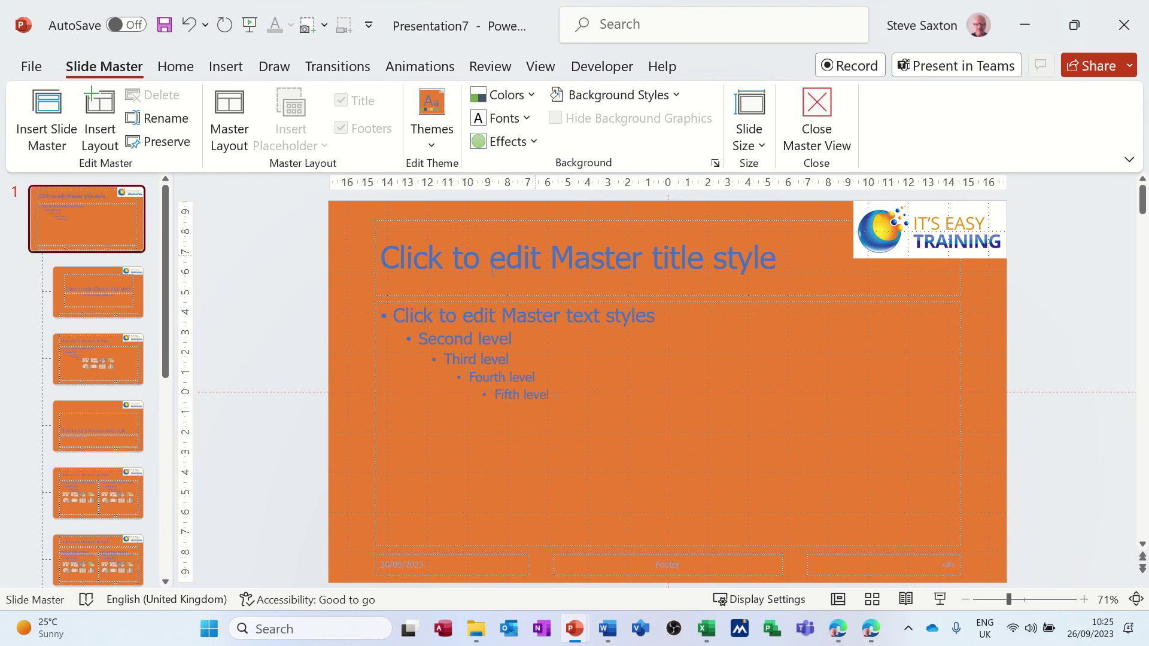
Apply Glow Edge theme effects and the second custom colour set to the slide master.
{"action": "left_click", "coordinate": [533, 144]}
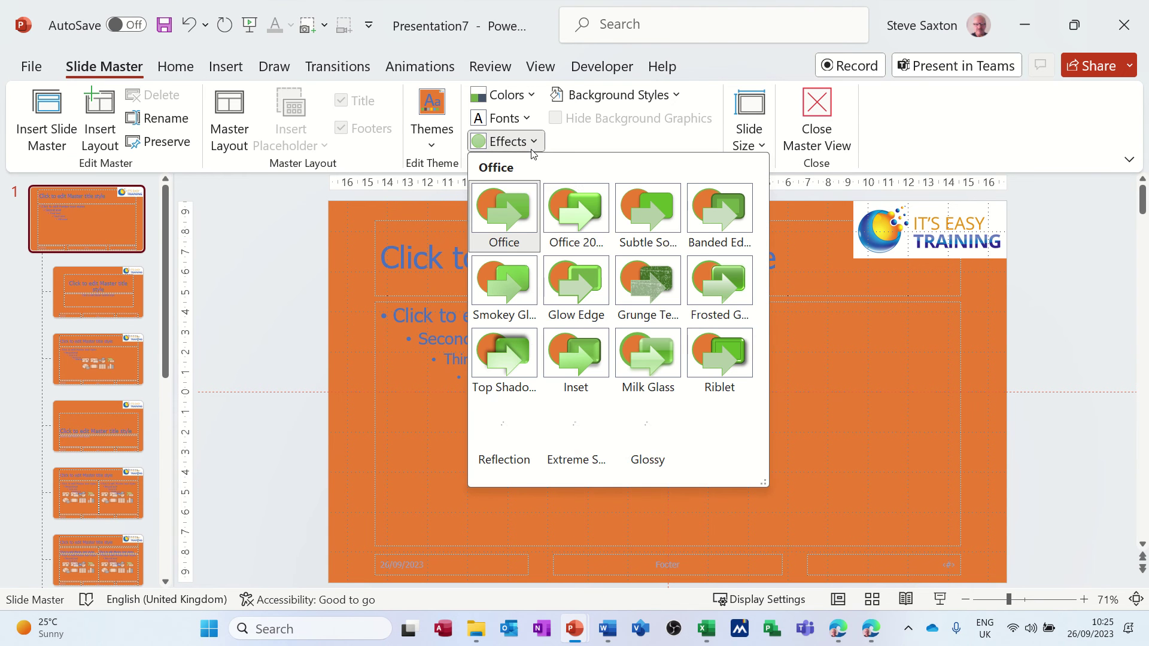
{"action": "left_click", "coordinate": [584, 287]}
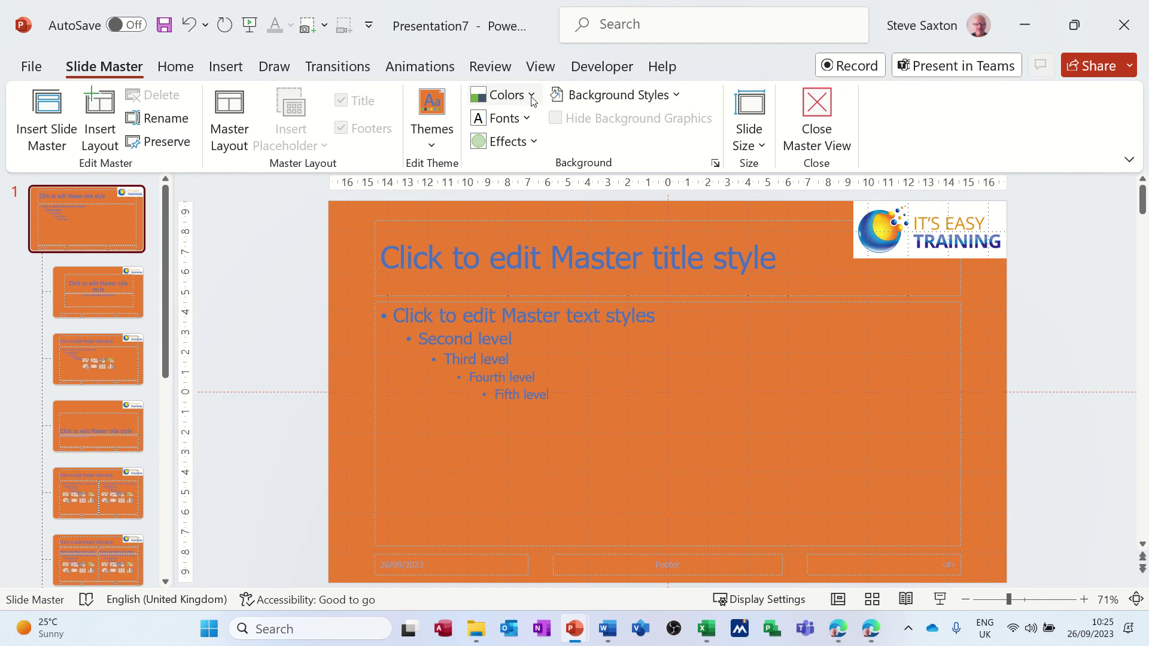
{"action": "left_click", "coordinate": [532, 99]}
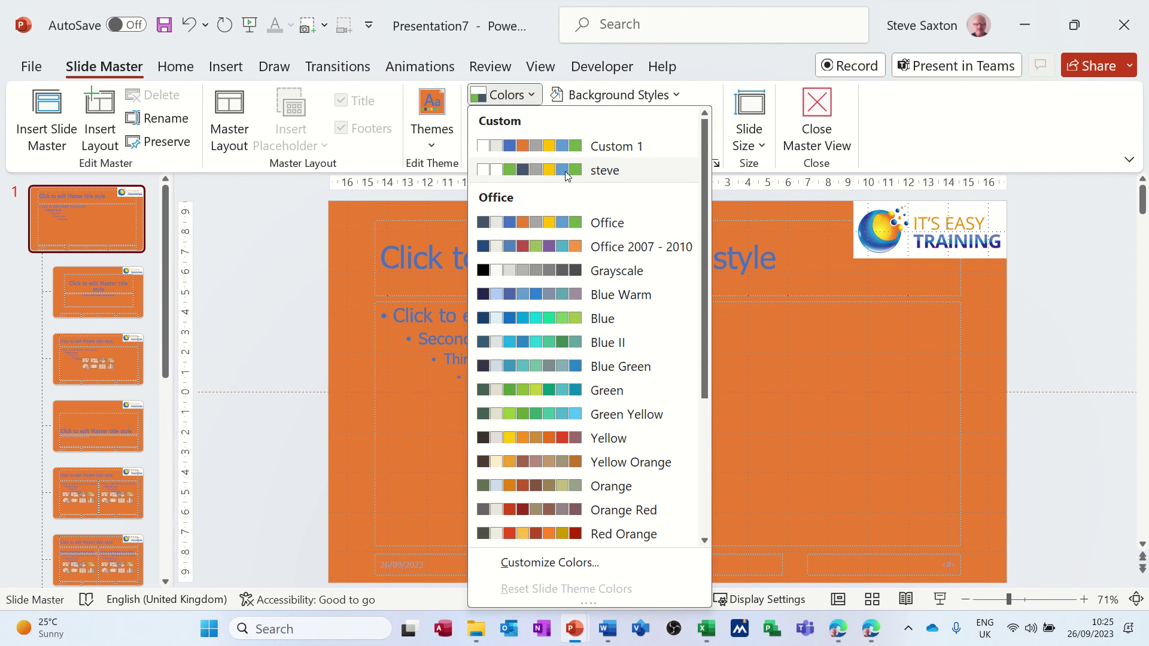
{"action": "left_click", "coordinate": [561, 168]}
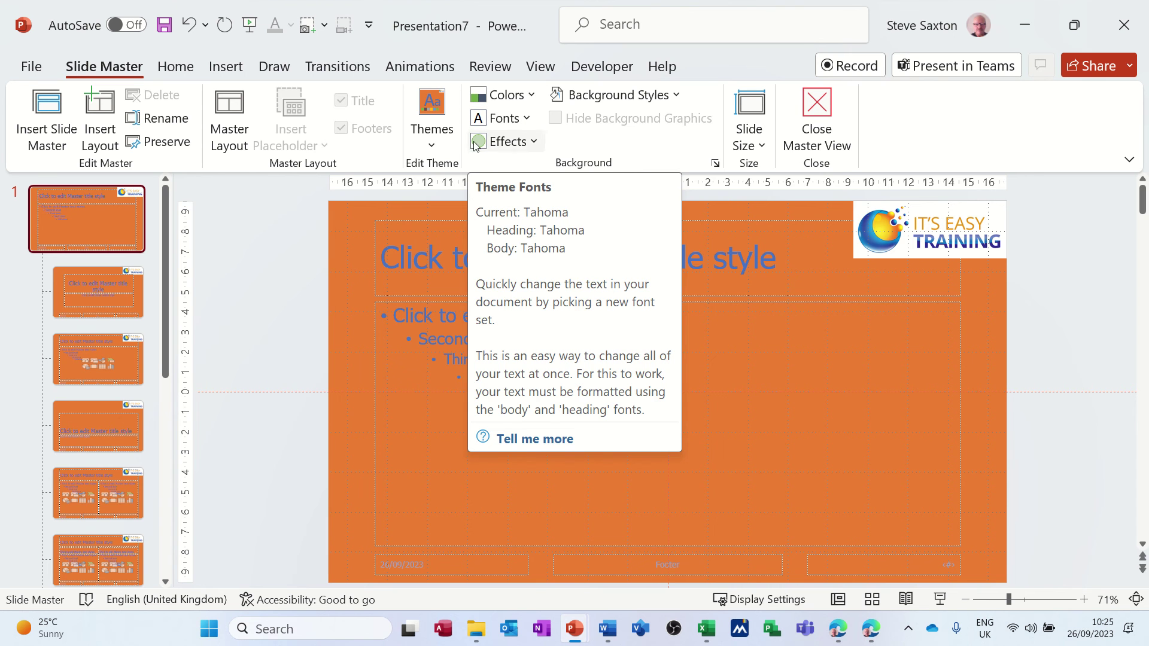
{"action": "left_click", "coordinate": [432, 146]}
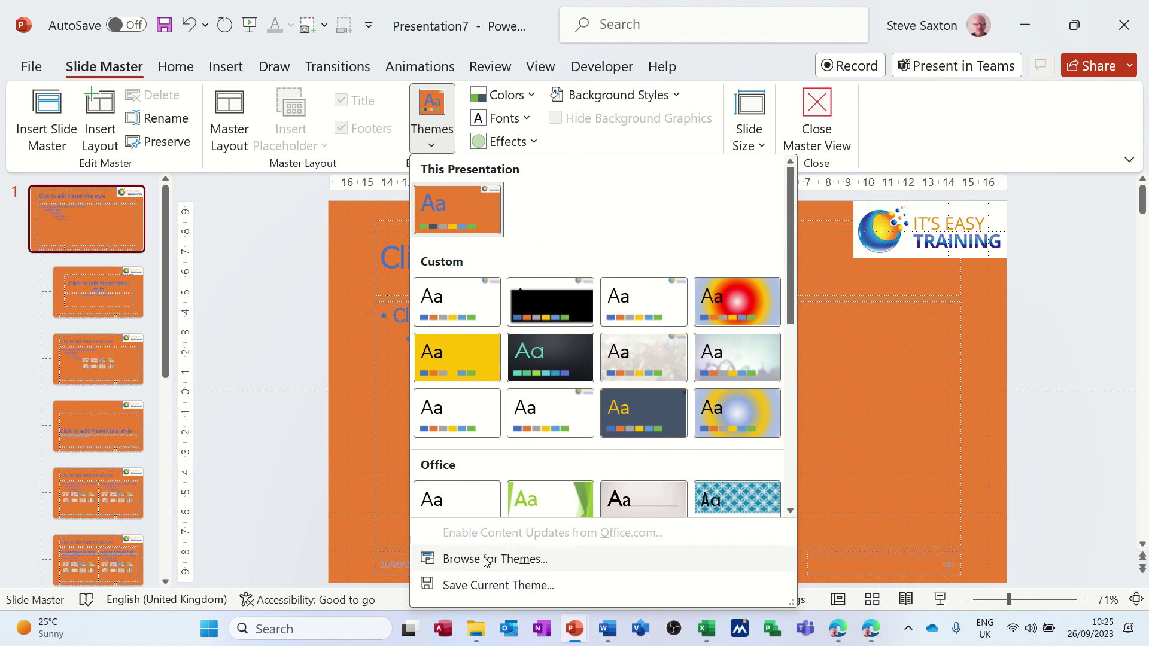
Save the current design as a theme file named 'test2' in Document Themes.
{"action": "left_click", "coordinate": [468, 585]}
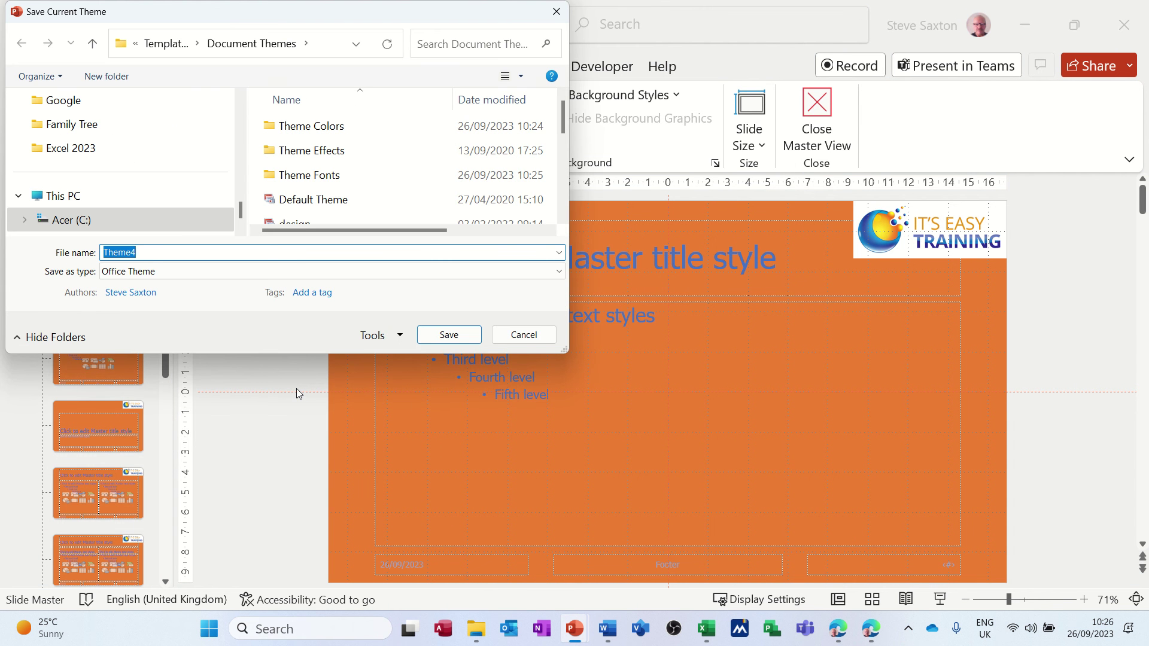
{"action": "type", "text": "tes"}
{"action": "type", "text": "2"}
{"action": "left_click", "coordinate": [437, 334]}
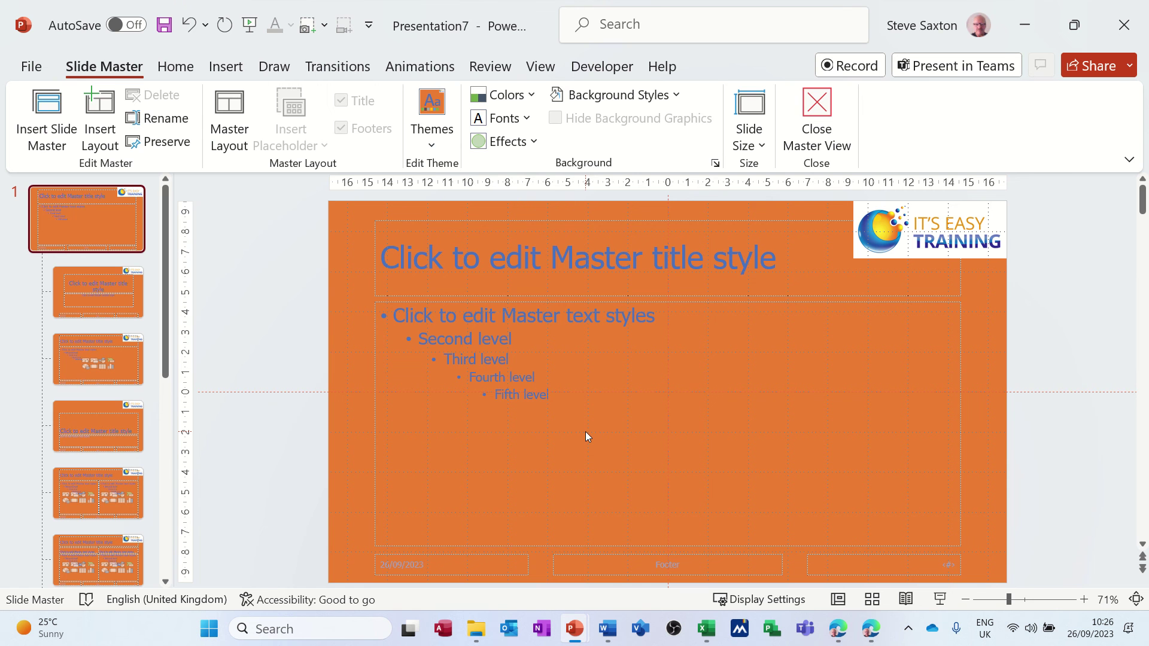
Create a new blank presentation, apply the saved orange test2 theme, and view its options.
{"action": "key", "text": "ctrl+n"}
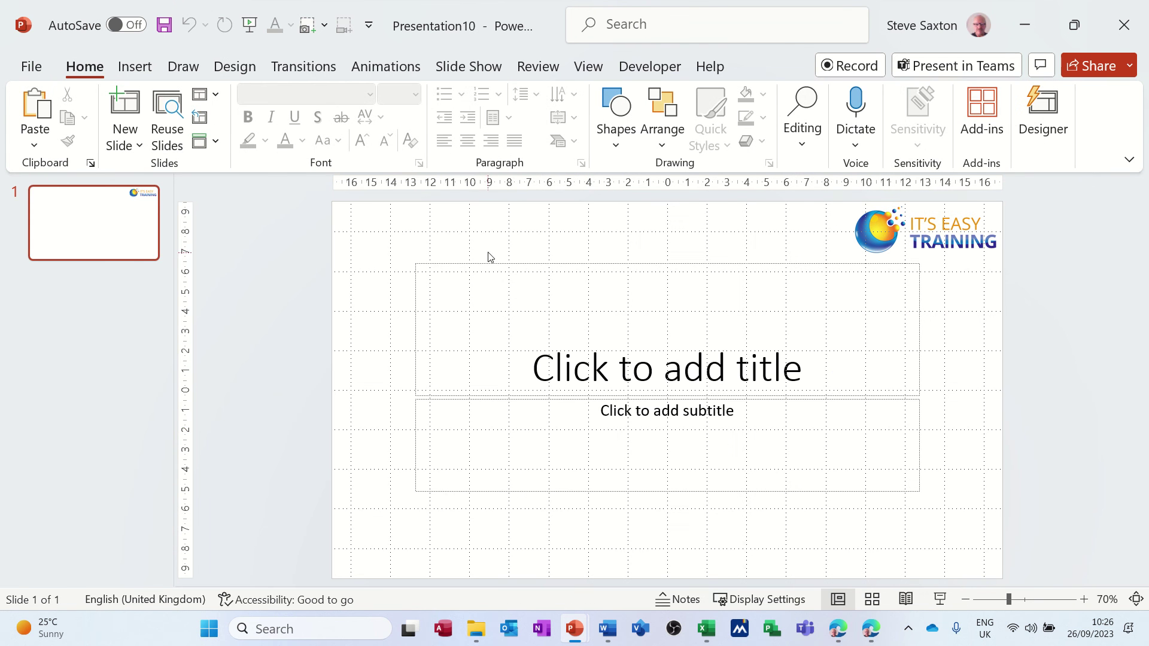
{"action": "left_click", "coordinate": [237, 69]}
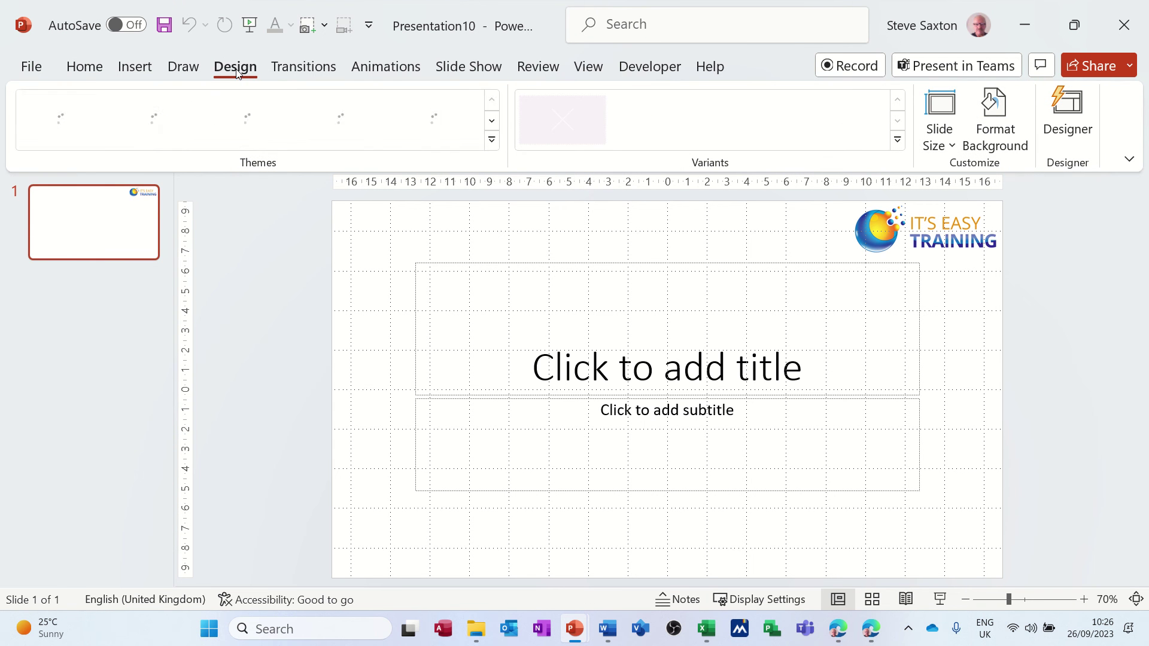
{"action": "left_click", "coordinate": [492, 140]}
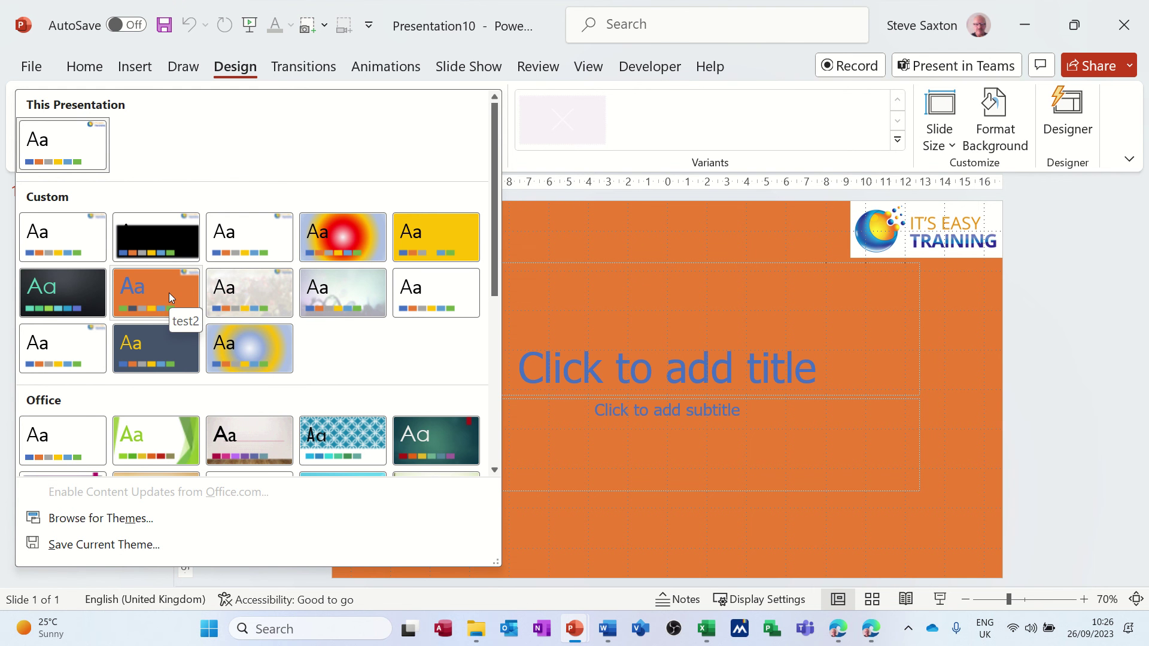
{"action": "left_click", "coordinate": [169, 293]}
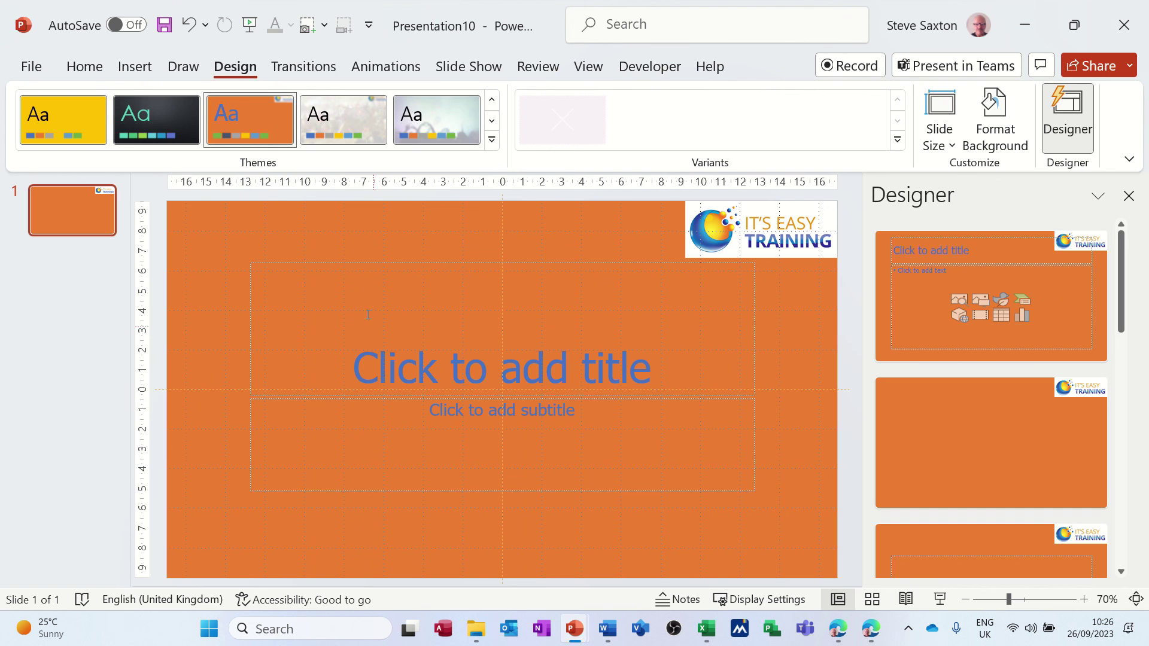
{"action": "right_click", "coordinate": [267, 132]}
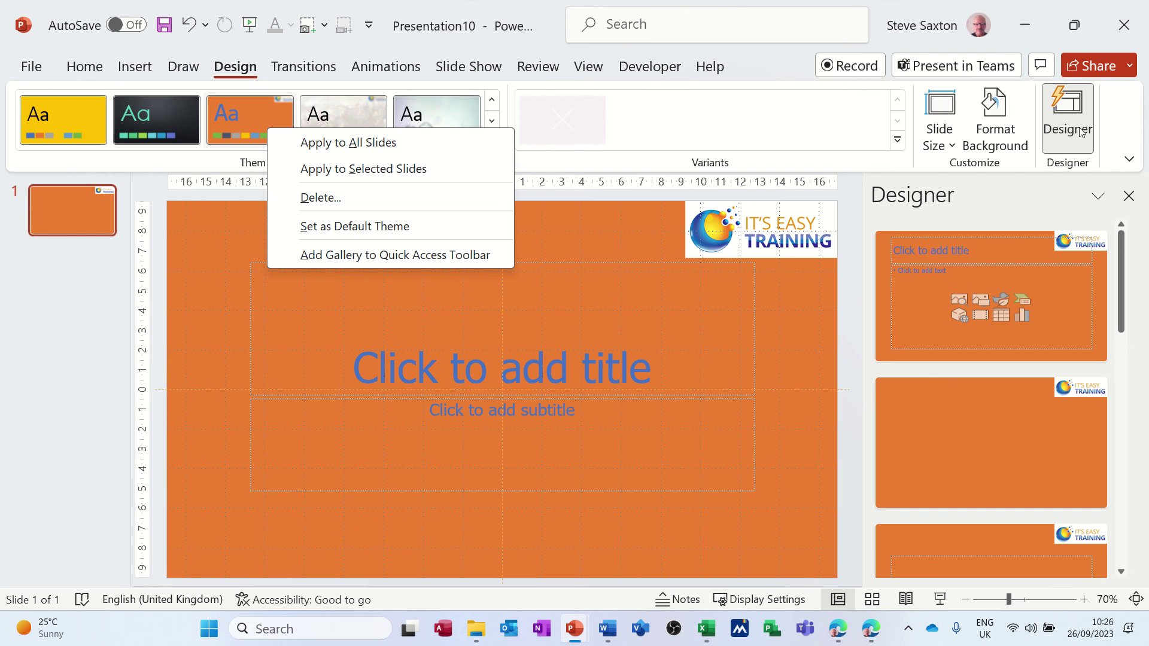
Close the new presentation without saving, then select the logo on Presentation7's slide master.
{"action": "left_click", "coordinate": [1120, 35]}
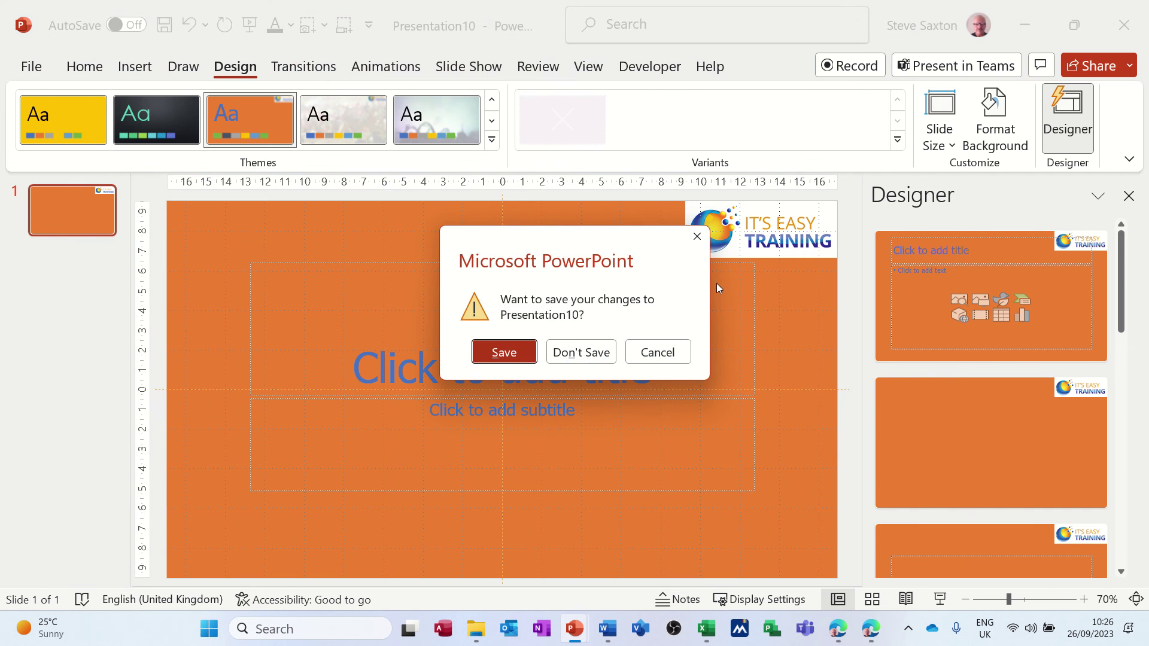
{"action": "left_click", "coordinate": [593, 352]}
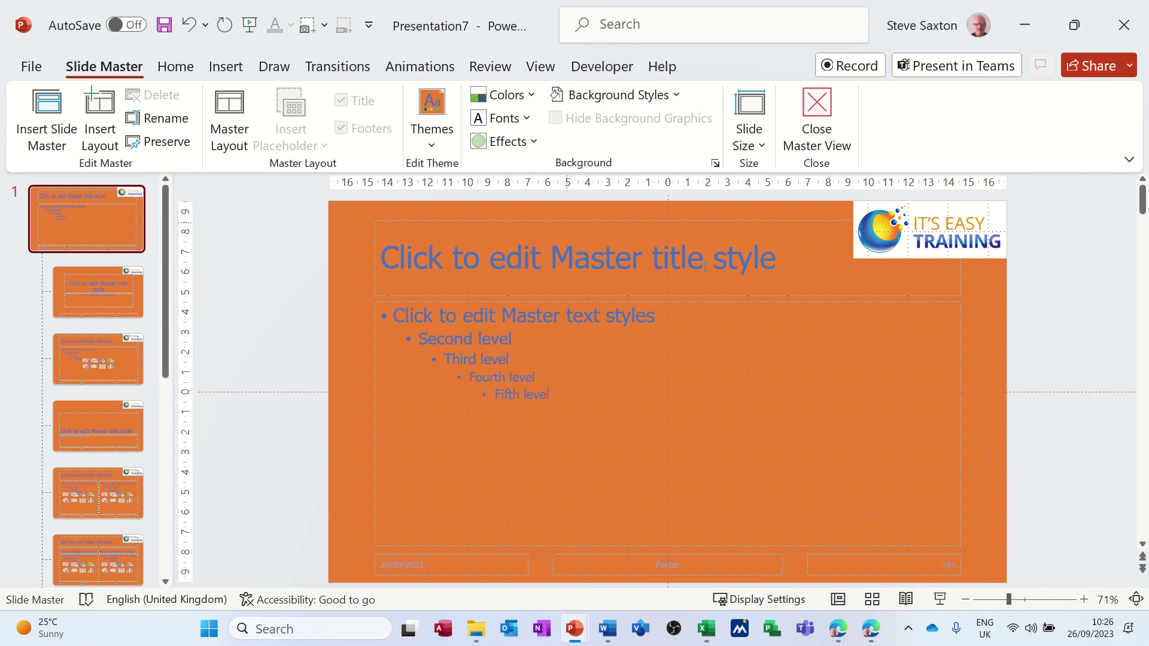
{"action": "left_click", "coordinate": [893, 244]}
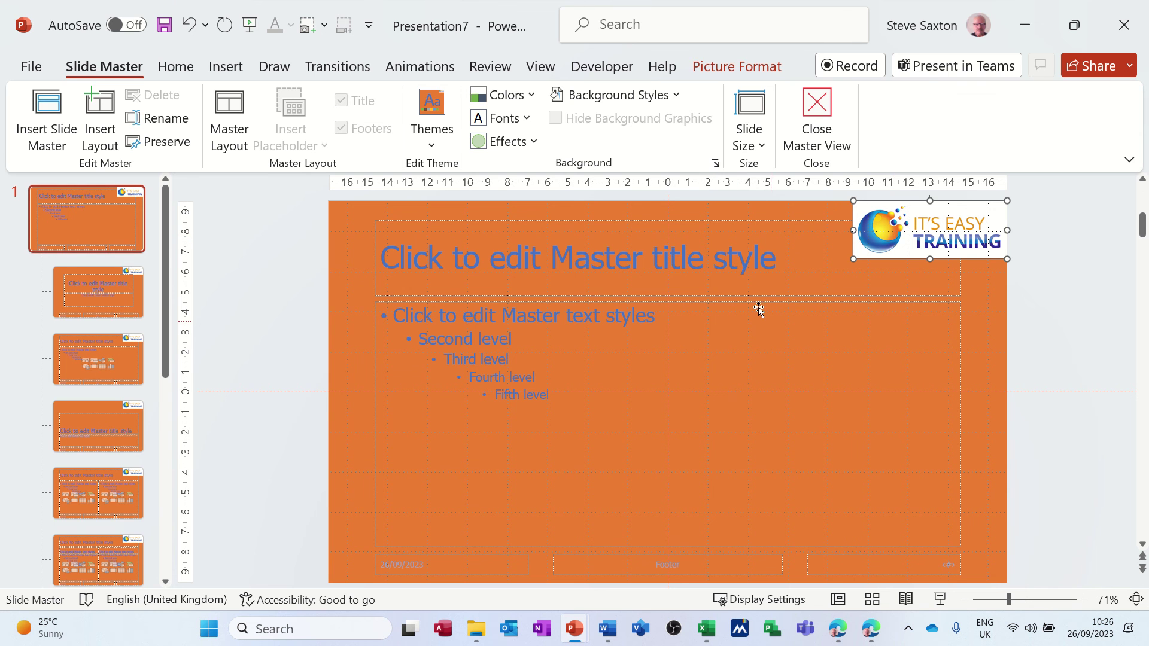